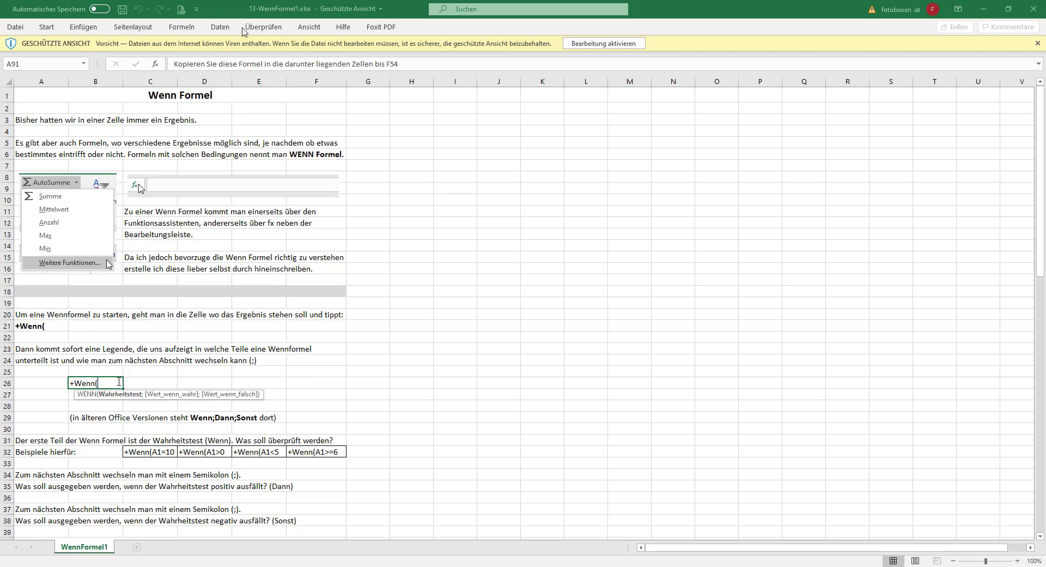
Enable editing for the protected workbook 13-WennFormel1.xlsx.
{"action": "left_click", "coordinate": [597, 46]}
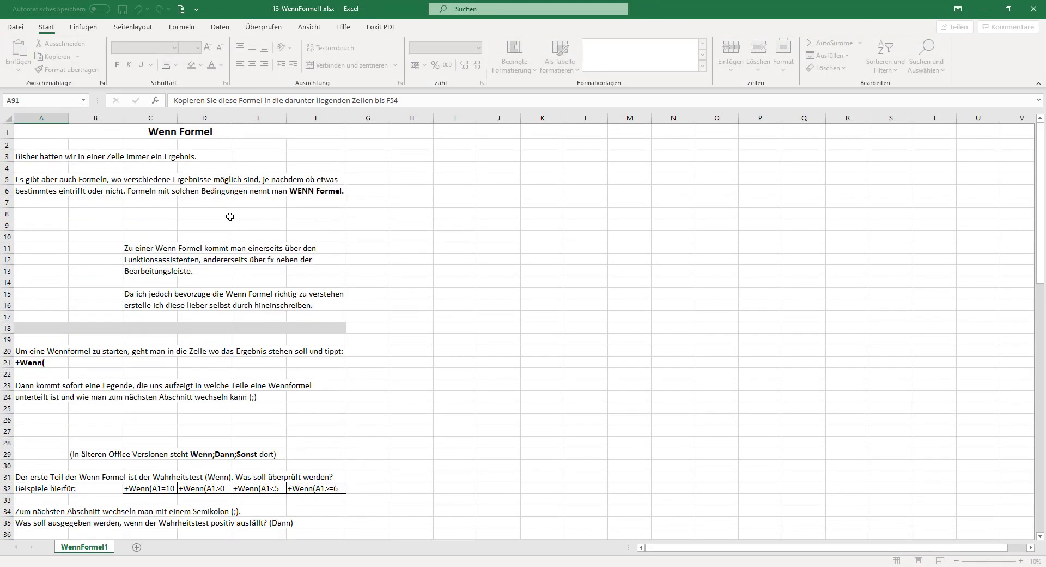
Zoom the Wenn Formel sheet to 160%, return to the top and select cell F3.
{"action": "left_click", "coordinate": [419, 236]}
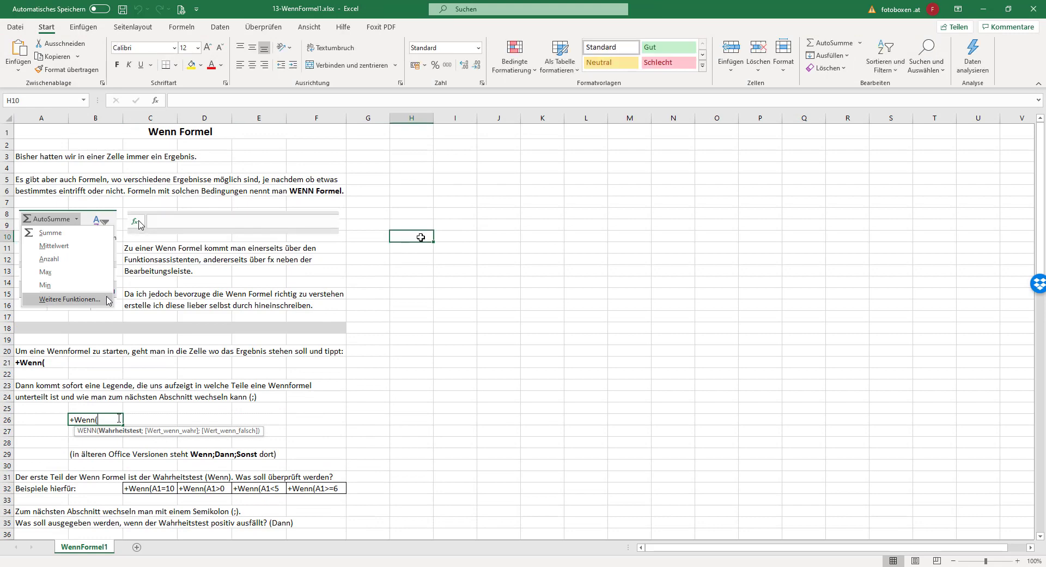
{"action": "scroll", "coordinate": [381, 218], "scroll_direction": "down", "scroll_amount": 2}
{"action": "scroll", "coordinate": [376, 229], "scroll_direction": "up", "scroll_amount": 2}
{"action": "scroll", "coordinate": [392, 233], "scroll_direction": "up", "scroll_amount": 4, "text": "ctrl"}
{"action": "scroll", "coordinate": [370, 228], "scroll_direction": "up", "scroll_amount": 2, "text": "ctrl"}
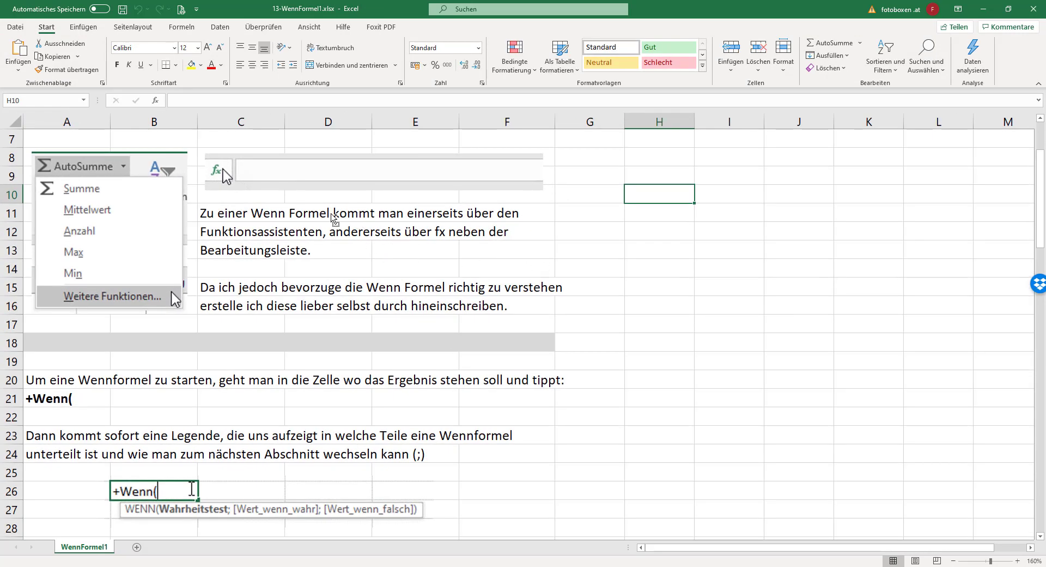
{"action": "scroll", "coordinate": [333, 218], "scroll_direction": "up", "scroll_amount": 2}
{"action": "left_click", "coordinate": [392, 183]}
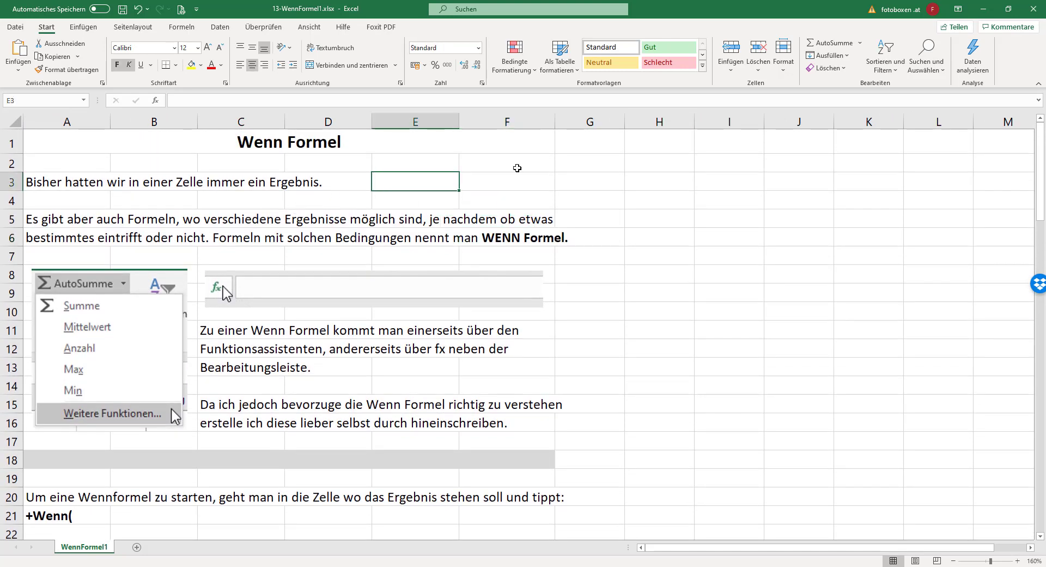
{"action": "left_click", "coordinate": [512, 183]}
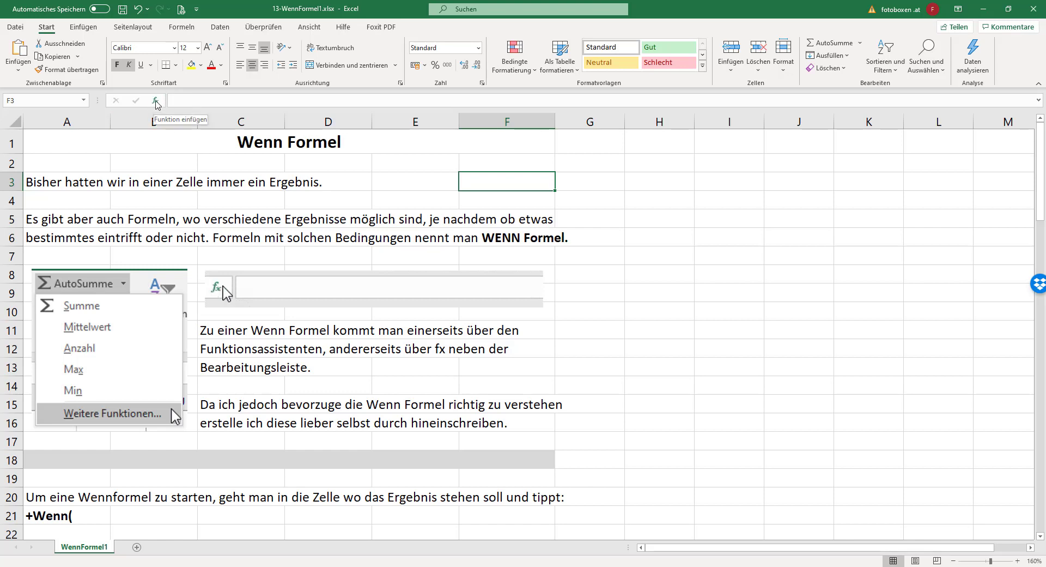
{"action": "left_click", "coordinate": [156, 102]}
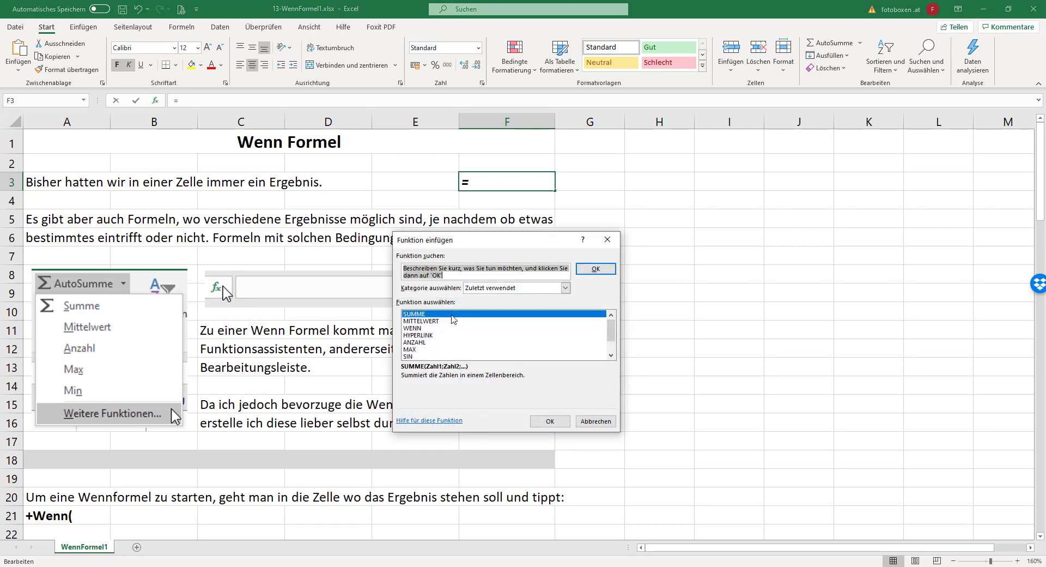
{"action": "left_click", "coordinate": [433, 329]}
{"action": "double_click", "coordinate": [429, 330]}
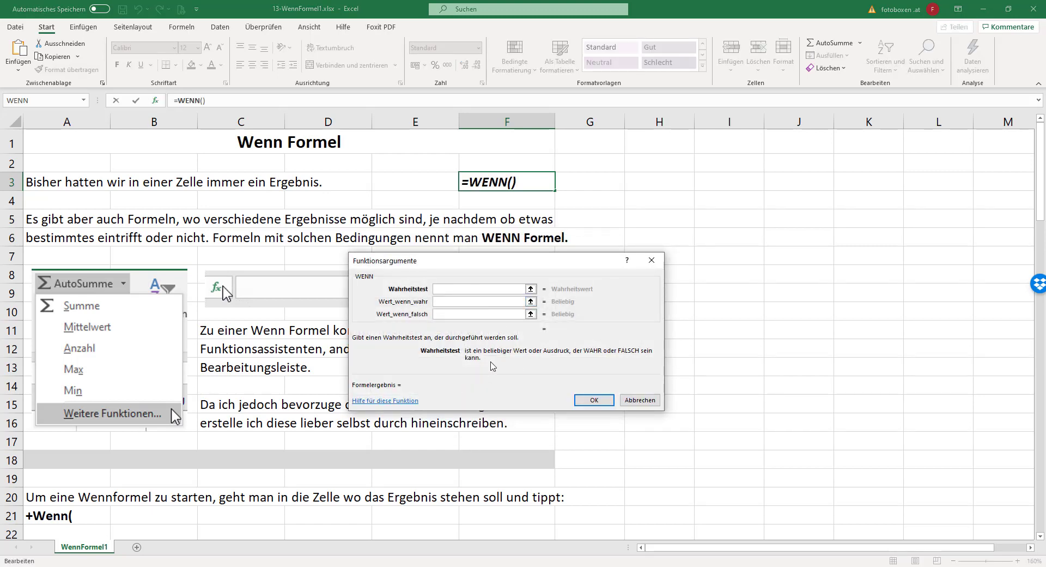
{"action": "key", "text": "Escape"}
{"action": "scroll", "coordinate": [524, 450], "scroll_direction": "down", "scroll_amount": 1}
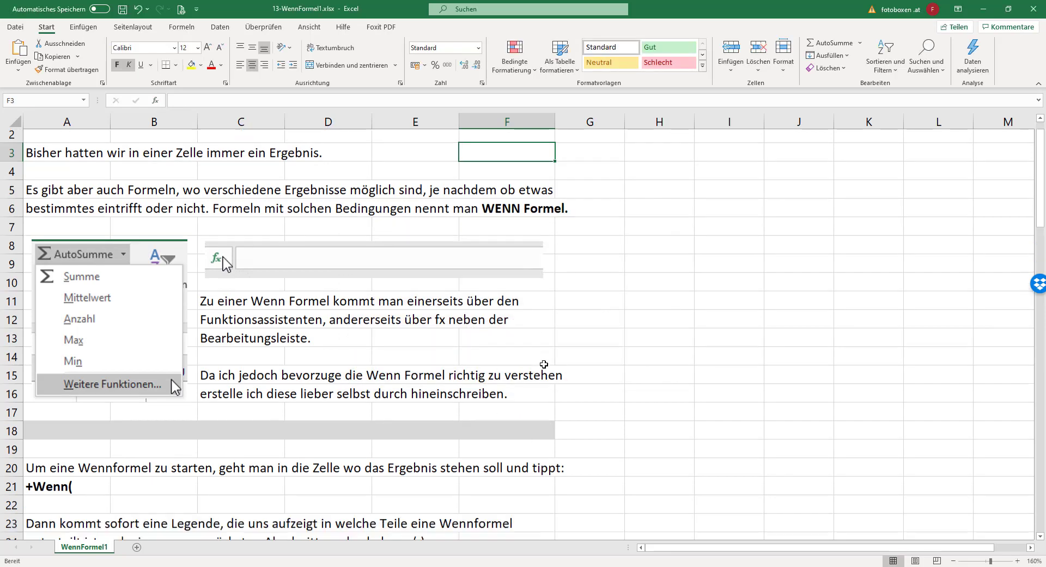
{"action": "scroll", "coordinate": [524, 450], "scroll_direction": "down", "scroll_amount": 1}
{"action": "left_click", "coordinate": [532, 279]}
{"action": "left_click", "coordinate": [526, 268]}
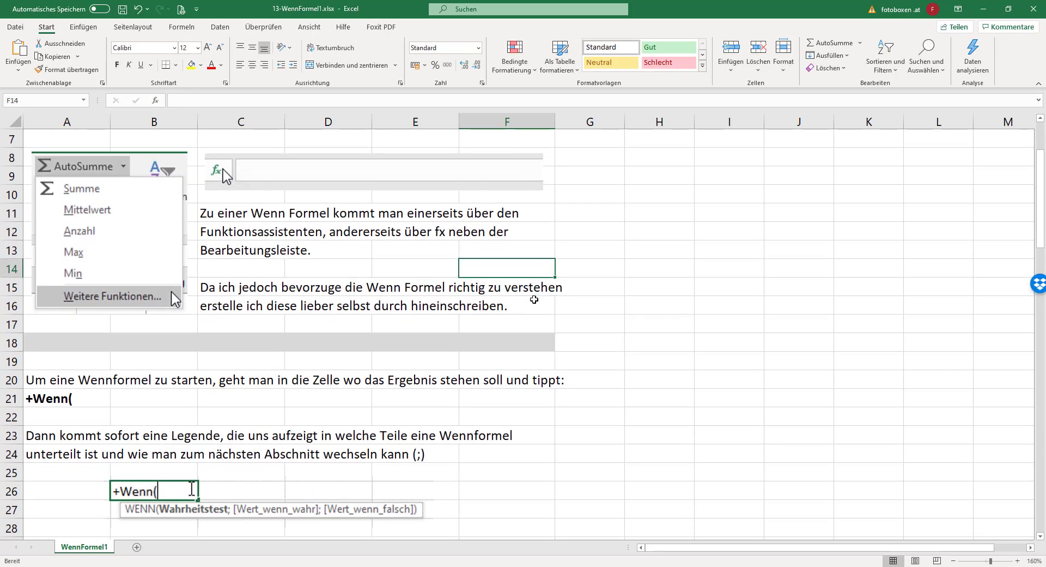
{"action": "left_click", "coordinate": [532, 303]}
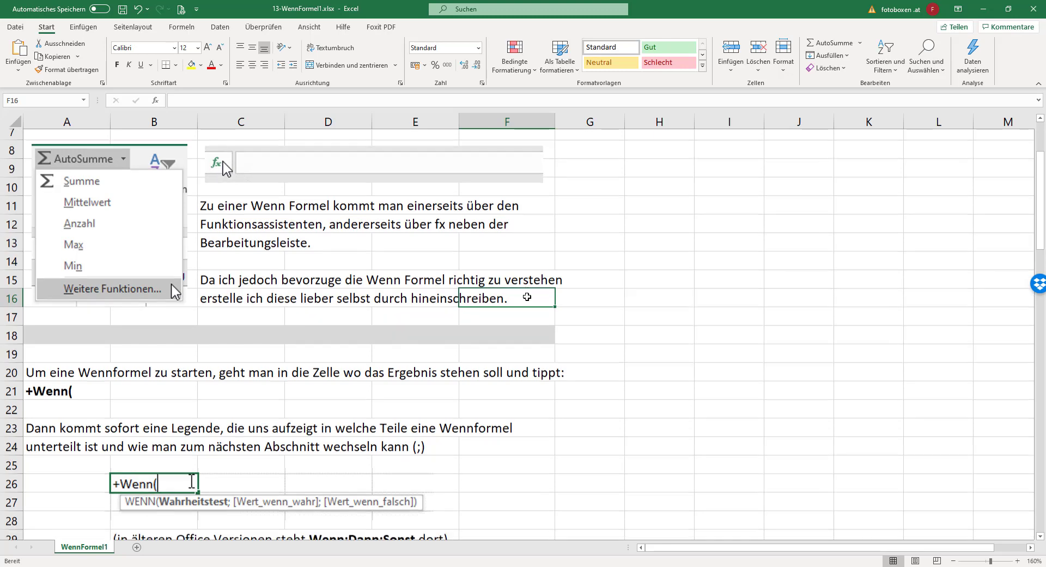
{"action": "scroll", "coordinate": [527, 304], "scroll_direction": "down", "scroll_amount": 3}
{"action": "left_click", "coordinate": [537, 234]}
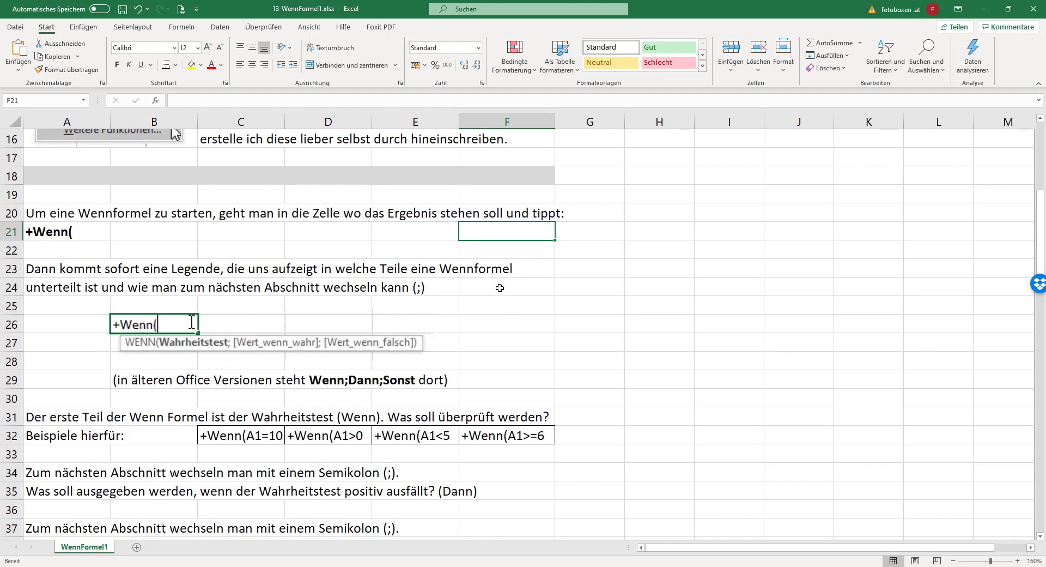
{"action": "scroll", "coordinate": [272, 246], "scroll_direction": "down", "scroll_amount": 1}
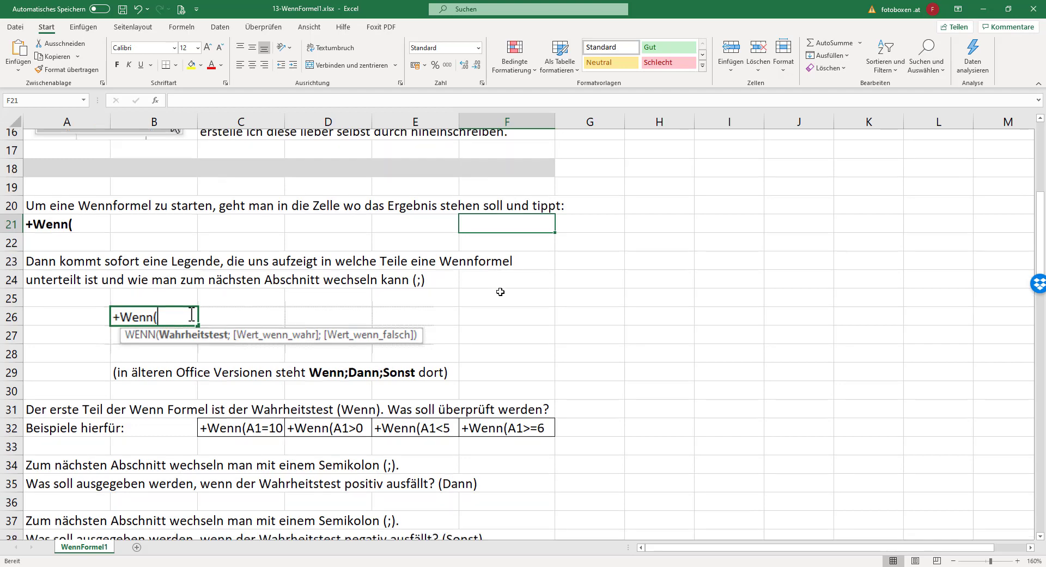
{"action": "left_click", "coordinate": [81, 157]}
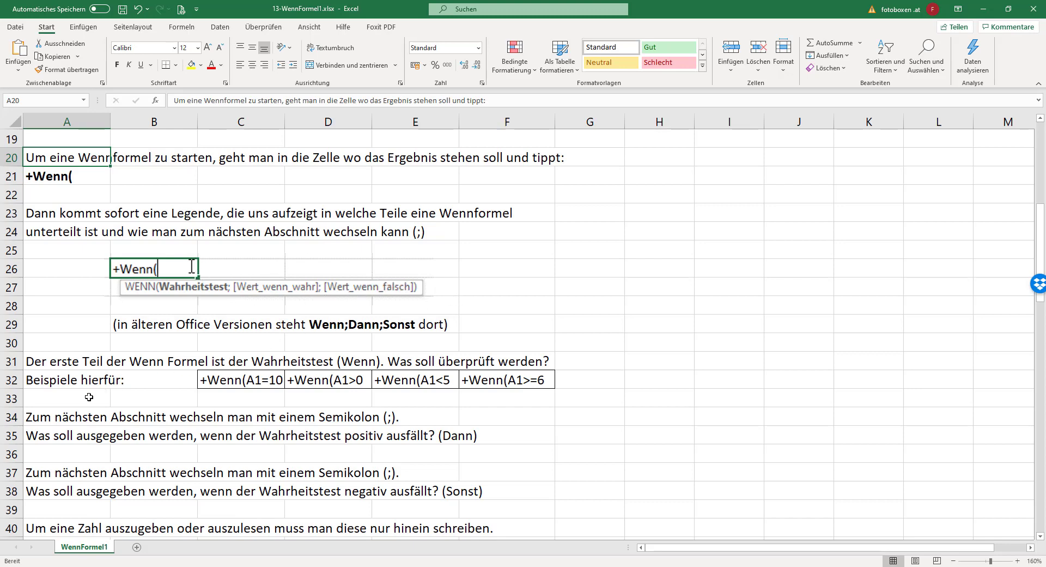
{"action": "scroll", "coordinate": [139, 387], "scroll_direction": "down", "scroll_amount": 2}
{"action": "left_click", "coordinate": [64, 248]}
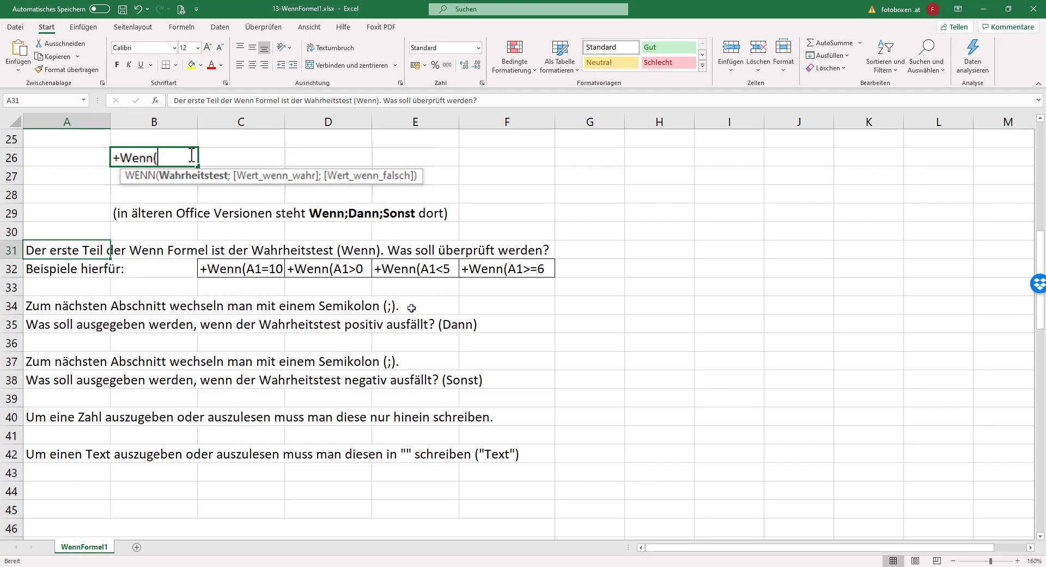
{"action": "left_click", "coordinate": [356, 271]}
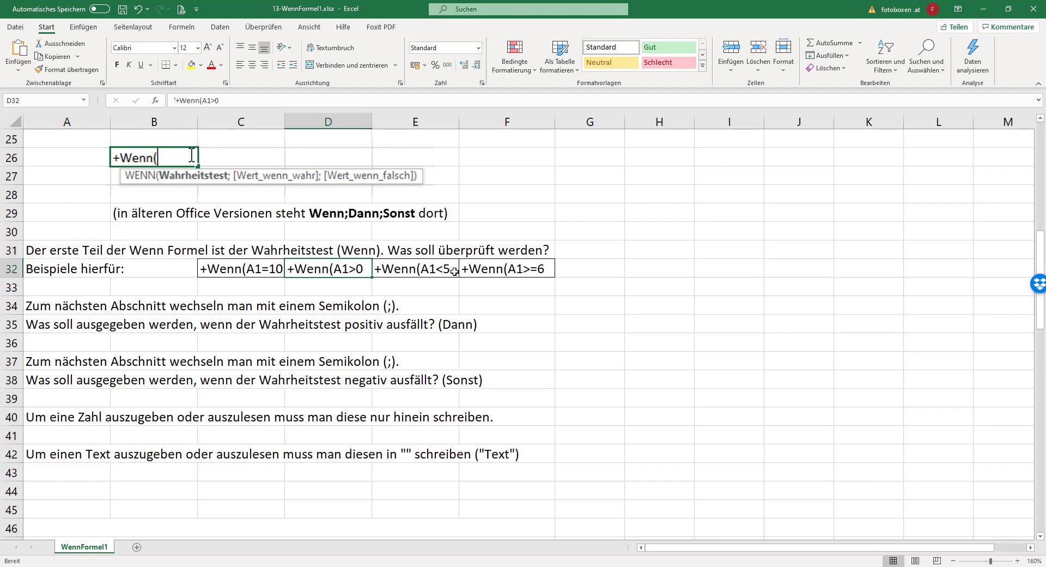
{"action": "left_click", "coordinate": [434, 269]}
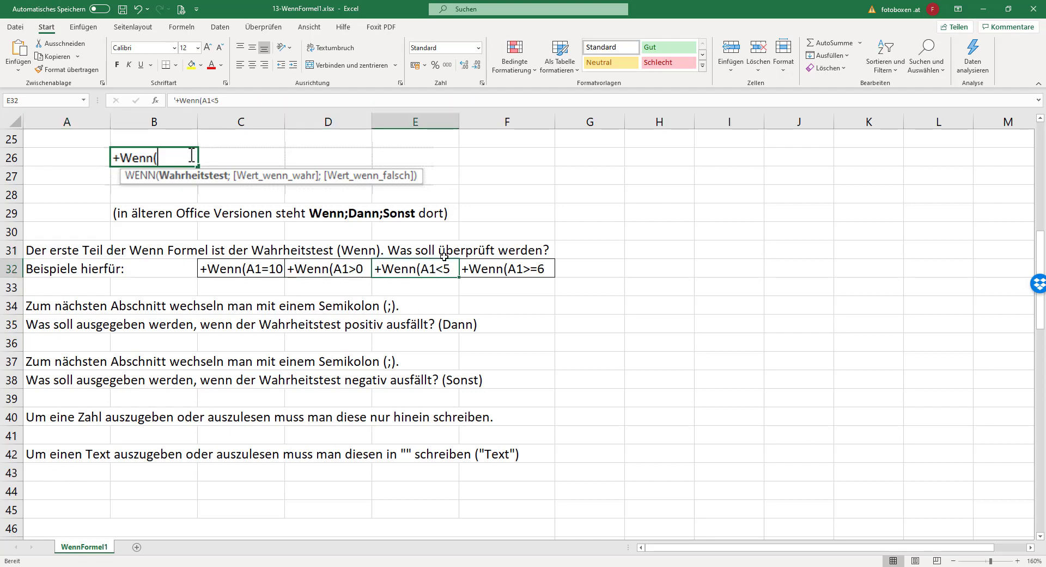
{"action": "left_click", "coordinate": [504, 272]}
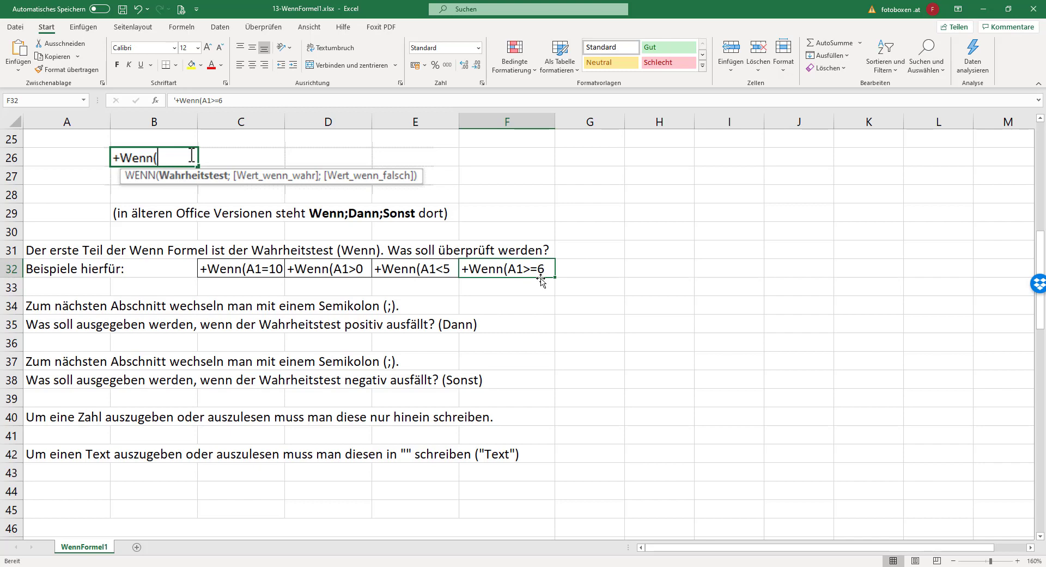
{"action": "scroll", "coordinate": [524, 278], "scroll_direction": "down", "scroll_amount": 2}
{"action": "scroll", "coordinate": [126, 231], "scroll_direction": "up", "scroll_amount": 1}
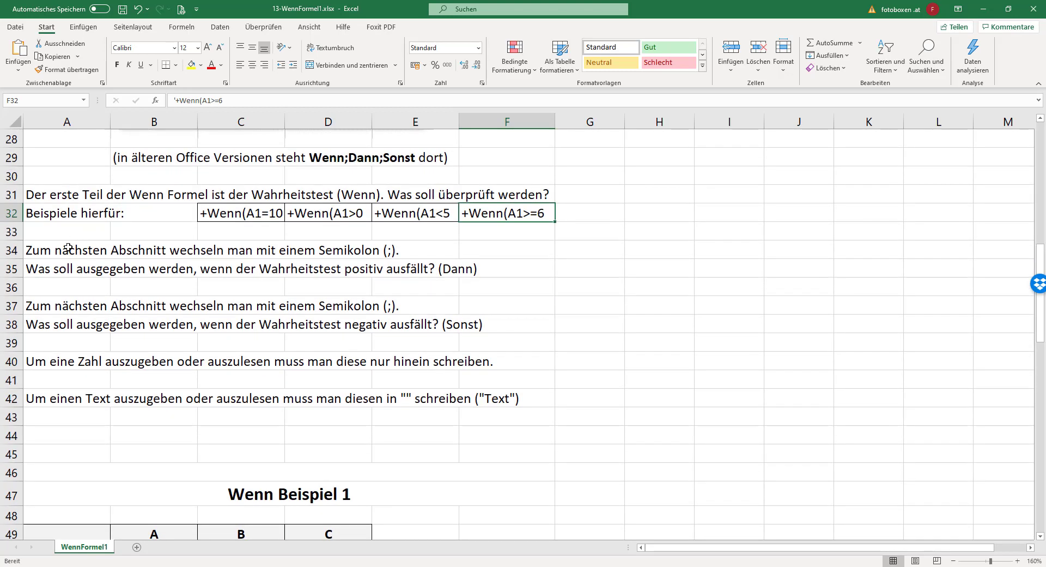
{"action": "left_click", "coordinate": [68, 247]}
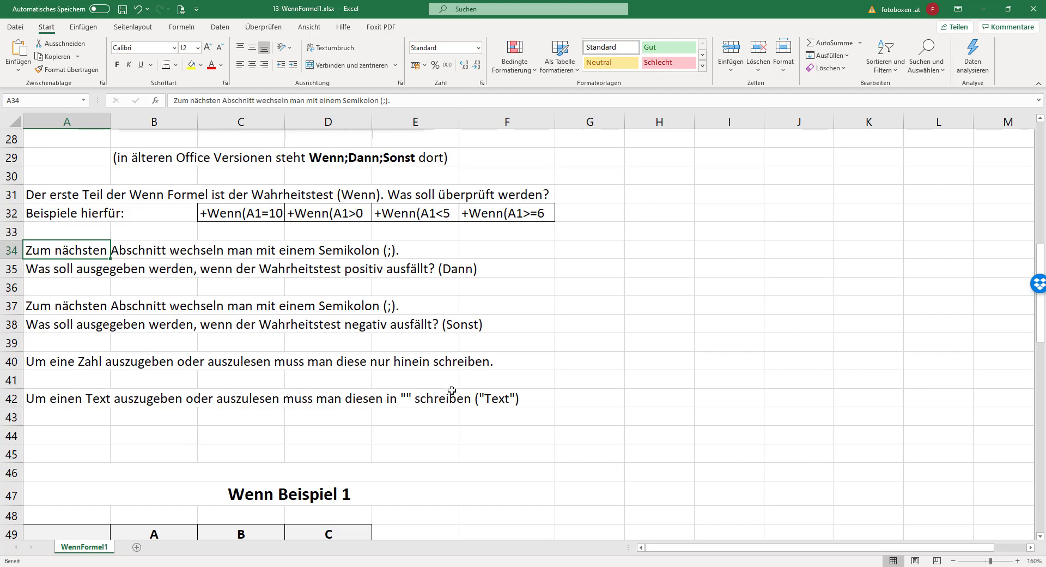
{"action": "mouse_move", "coordinate": [571, 424]}
{"action": "left_mouse_down"}
{"action": "mouse_move", "coordinate": [49, 364]}
{"action": "mouse_move", "coordinate": [40, 342]}
{"action": "left_mouse_up"}
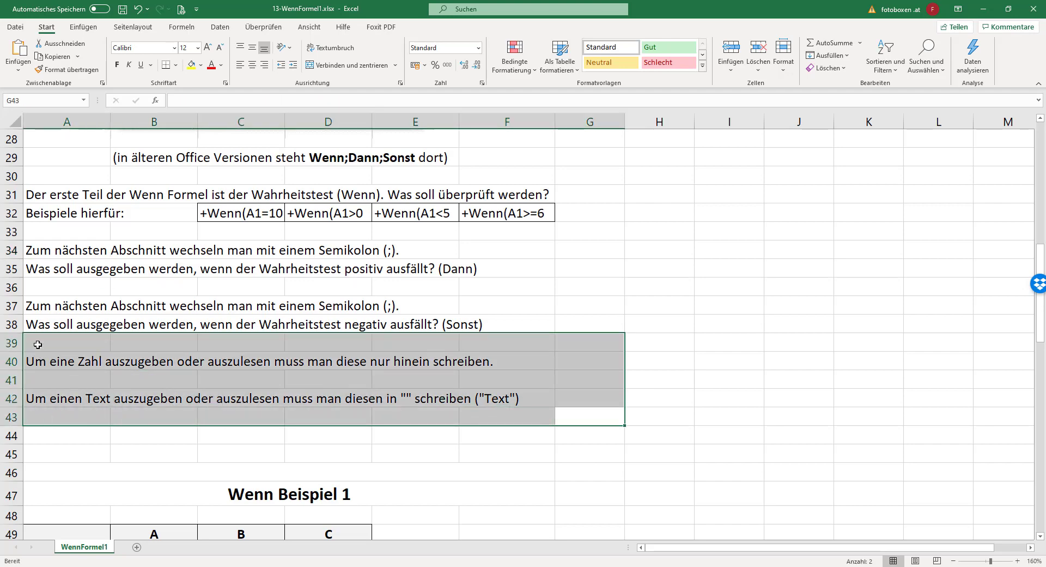
{"action": "left_click", "coordinate": [577, 379]}
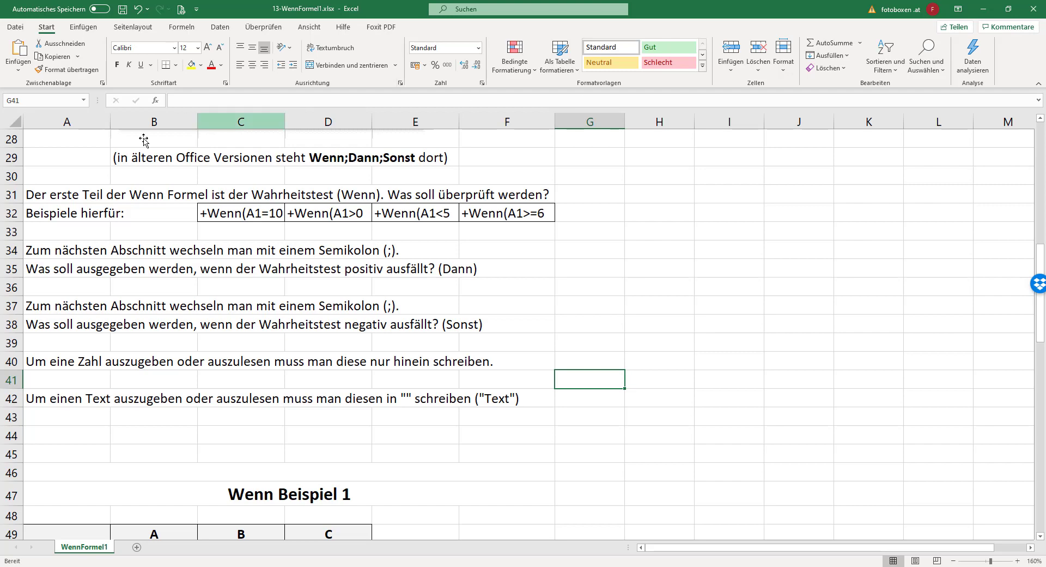
{"action": "left_click", "coordinate": [263, 211]}
{"action": "left_click", "coordinate": [355, 215]}
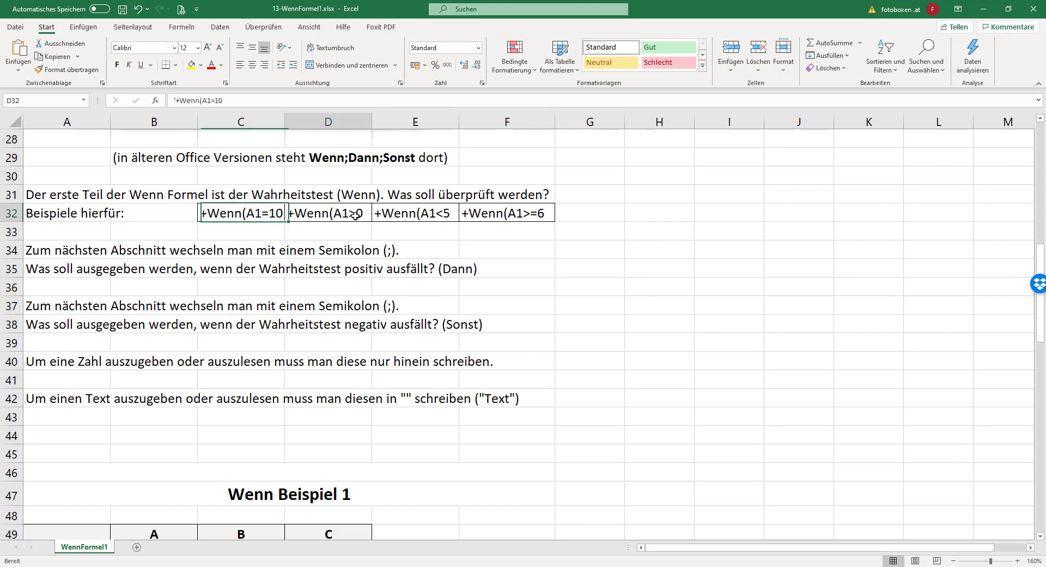
{"action": "left_click", "coordinate": [448, 218]}
{"action": "left_click", "coordinate": [534, 218]}
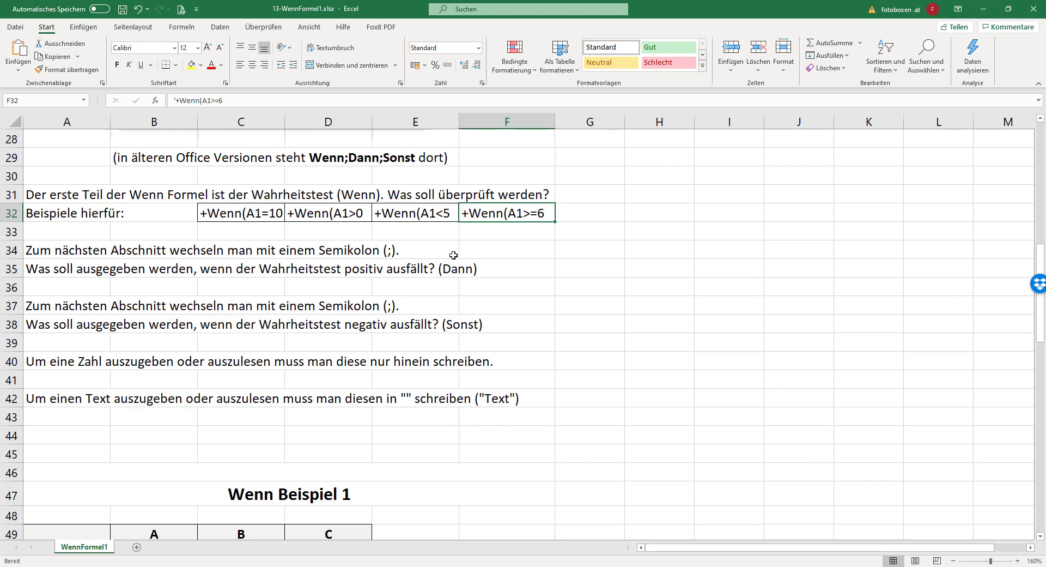
{"action": "left_click", "coordinate": [668, 212]}
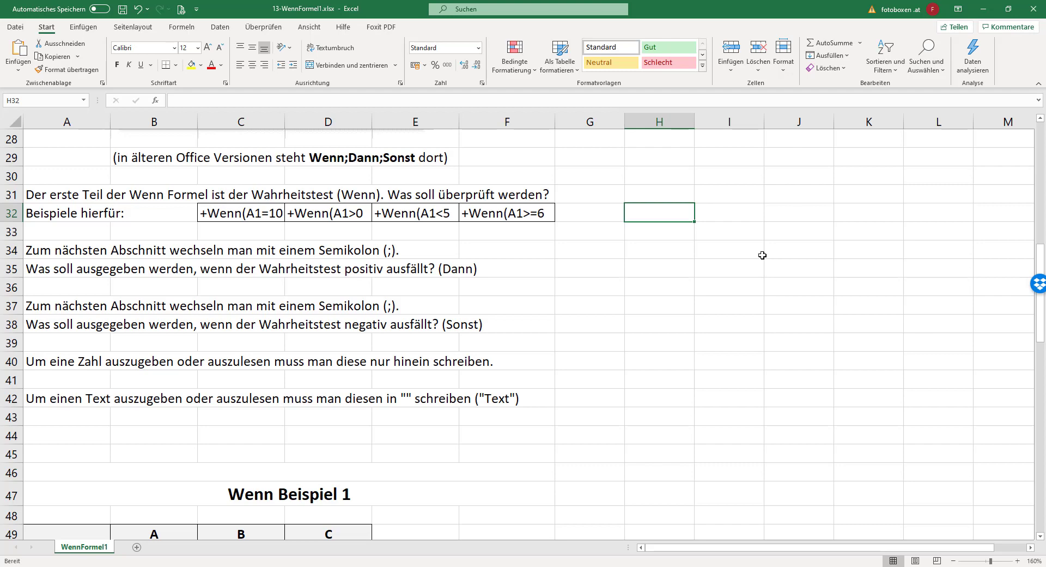
{"action": "type", "text": "+Wenn"}
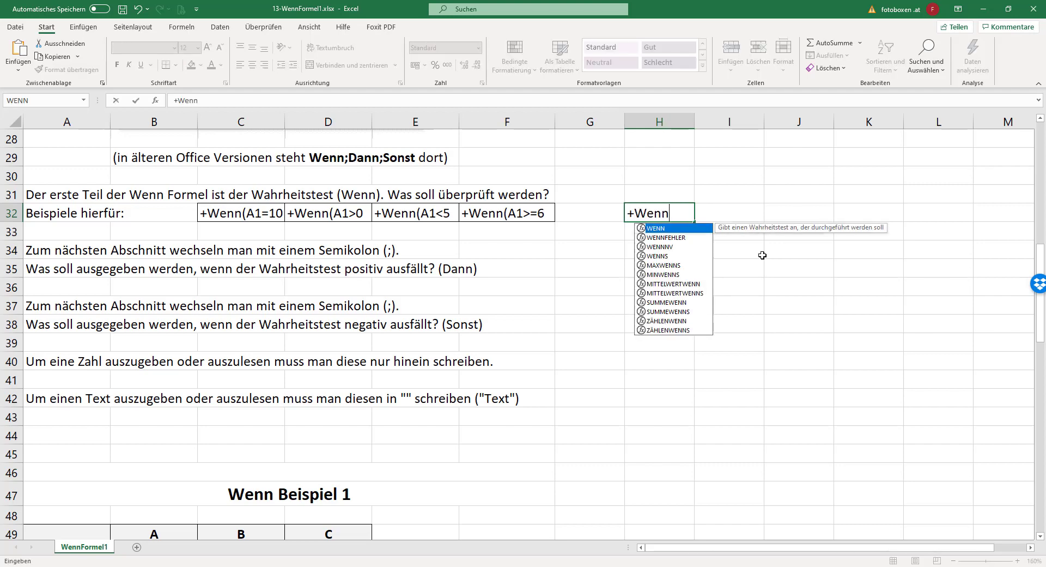
{"action": "type", "text": "(A1"}
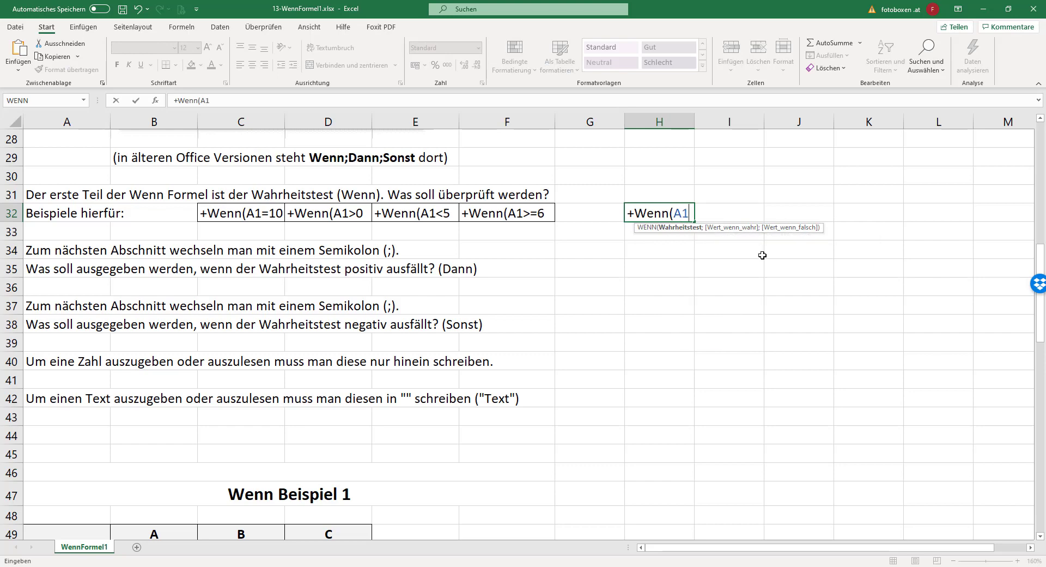
{"action": "type", "text": "=\""}
{"action": "type", "text": "ja\""}
{"action": "type", "text": ";"}
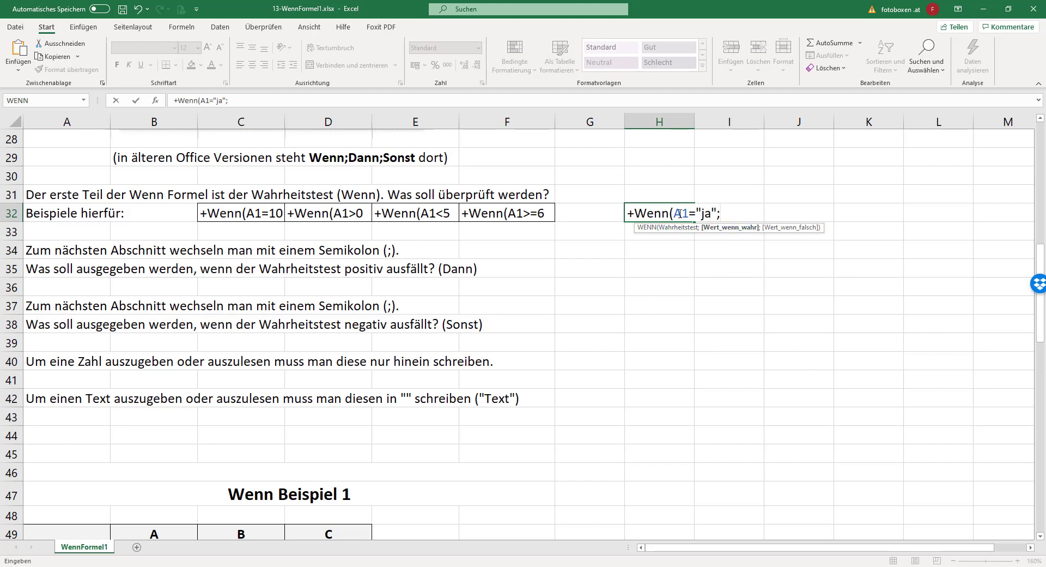
{"action": "double_click", "coordinate": [707, 213]}
{"action": "left_click", "coordinate": [699, 212]}
{"action": "key", "text": "Right"}
{"action": "key", "text": "Right"}
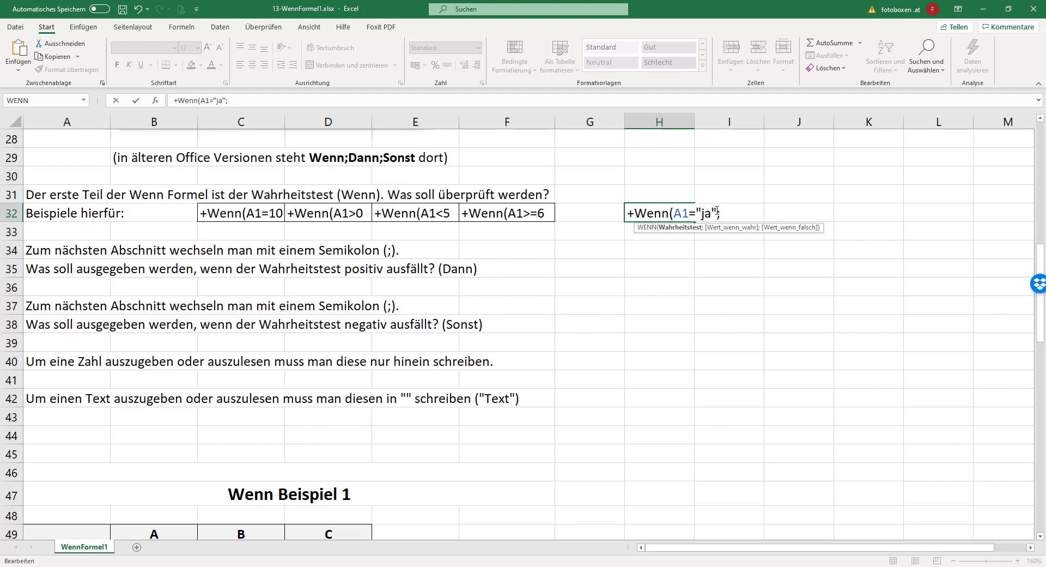
{"action": "left_click_drag", "start_coordinate": [697, 214], "coordinate": [718, 215]}
{"action": "type", "text": "10"}
{"action": "key", "text": "Escape"}
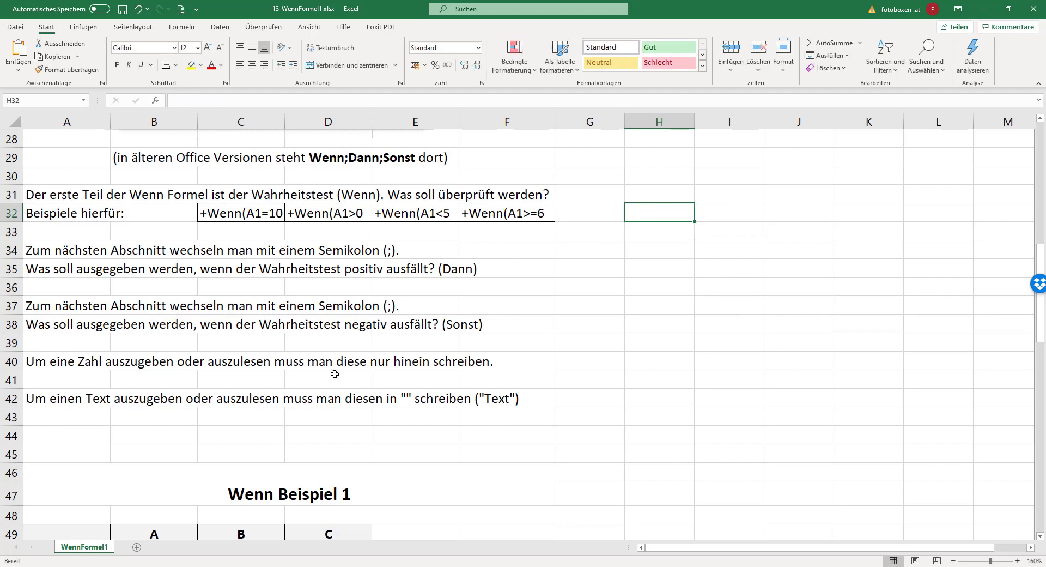
{"action": "scroll", "coordinate": [338, 327], "scroll_direction": "down", "scroll_amount": 6}
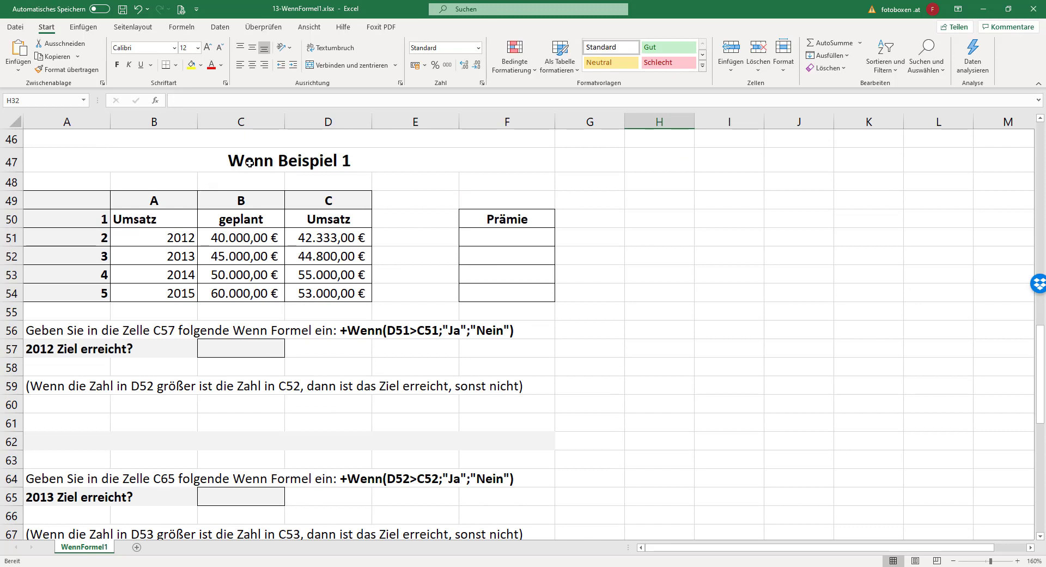
Go over the Wenn Beispiel 1 table: the Umsatz and geplant headers, years 2012–2015, and the row 56 instruction.
{"action": "left_click", "coordinate": [218, 161]}
{"action": "left_click", "coordinate": [600, 192]}
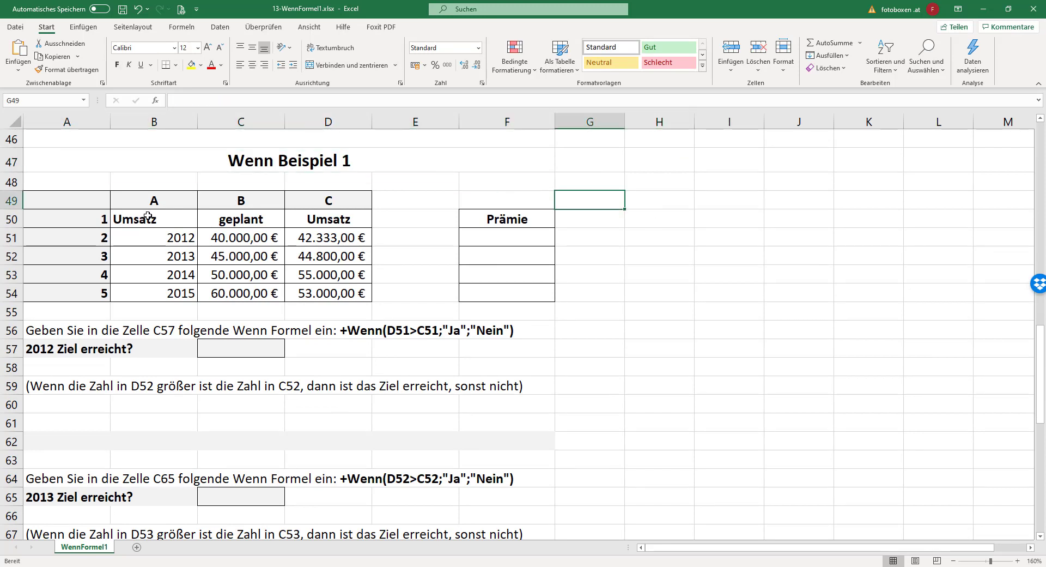
{"action": "left_click", "coordinate": [161, 218]}
{"action": "left_click", "coordinate": [240, 219]}
{"action": "left_click", "coordinate": [322, 216]}
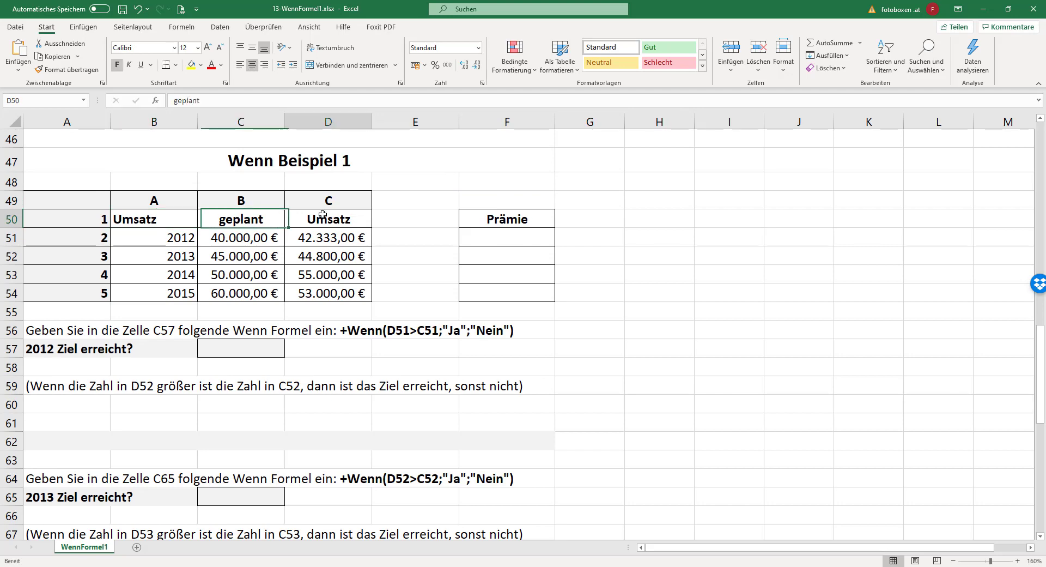
{"action": "left_click", "coordinate": [151, 237]}
{"action": "left_click", "coordinate": [154, 254]}
{"action": "left_click", "coordinate": [152, 273]}
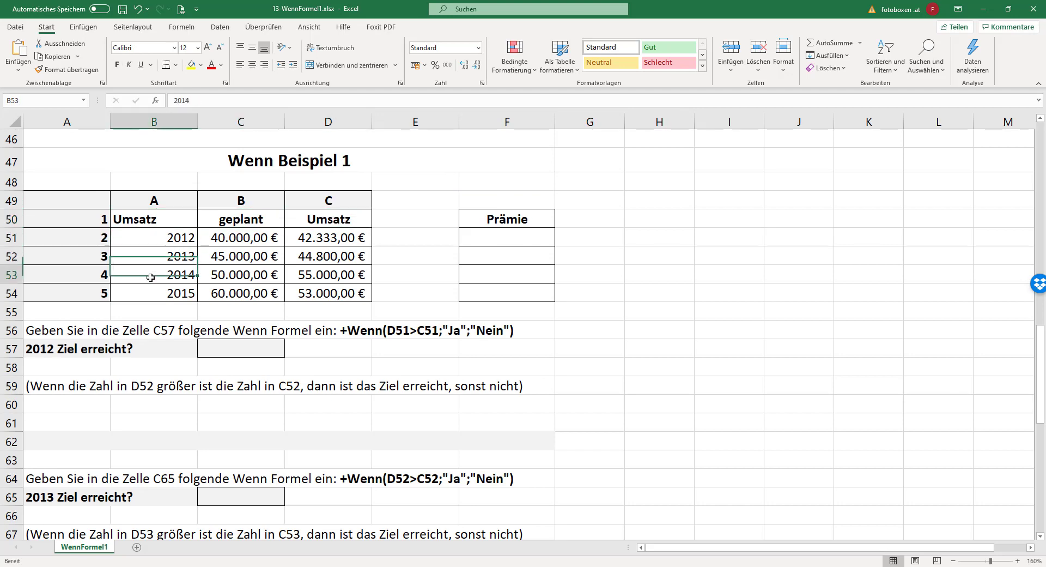
{"action": "left_click", "coordinate": [154, 289]}
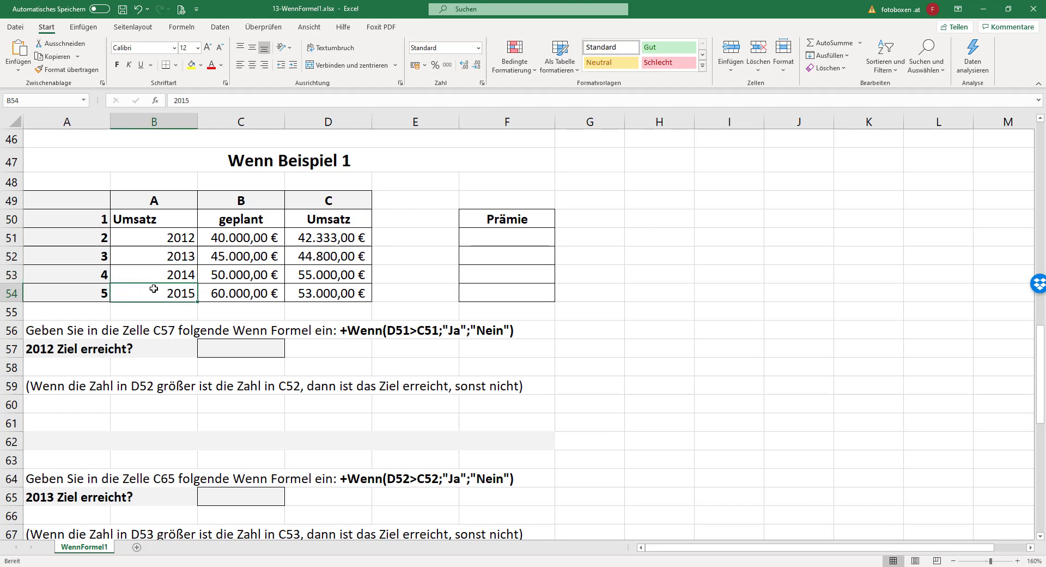
{"action": "left_click", "coordinate": [79, 330]}
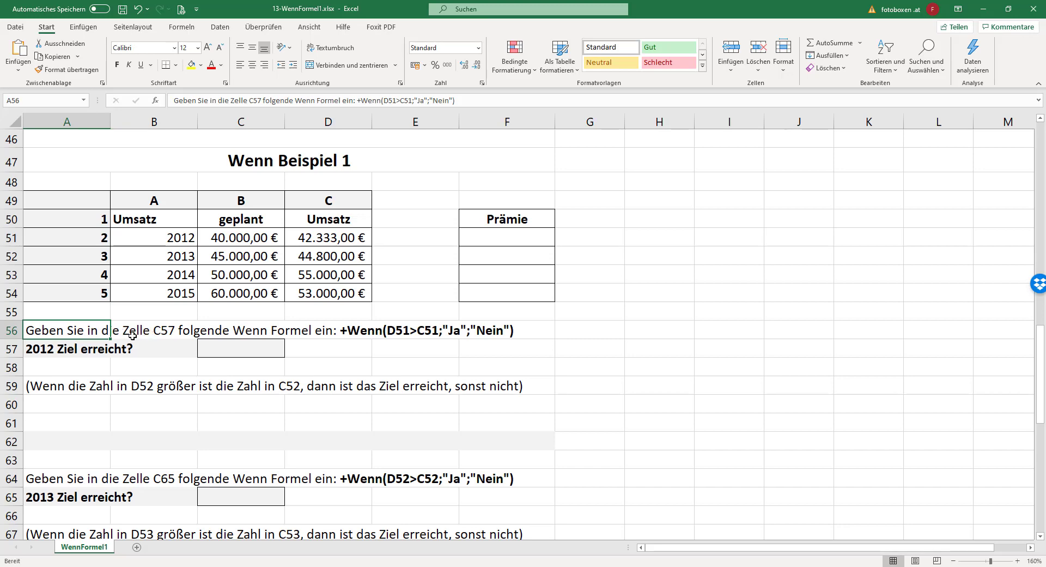
Begin the 2012 check in cell C57 with +Wenn(, after reviewing the 2012 target.
{"action": "left_click", "coordinate": [262, 347]}
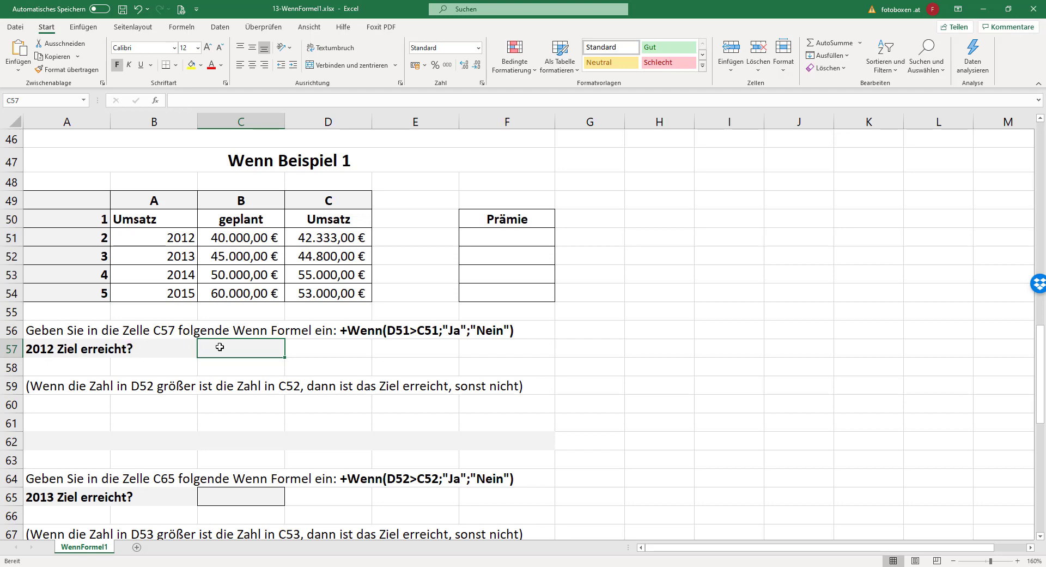
{"action": "left_click", "coordinate": [156, 240]}
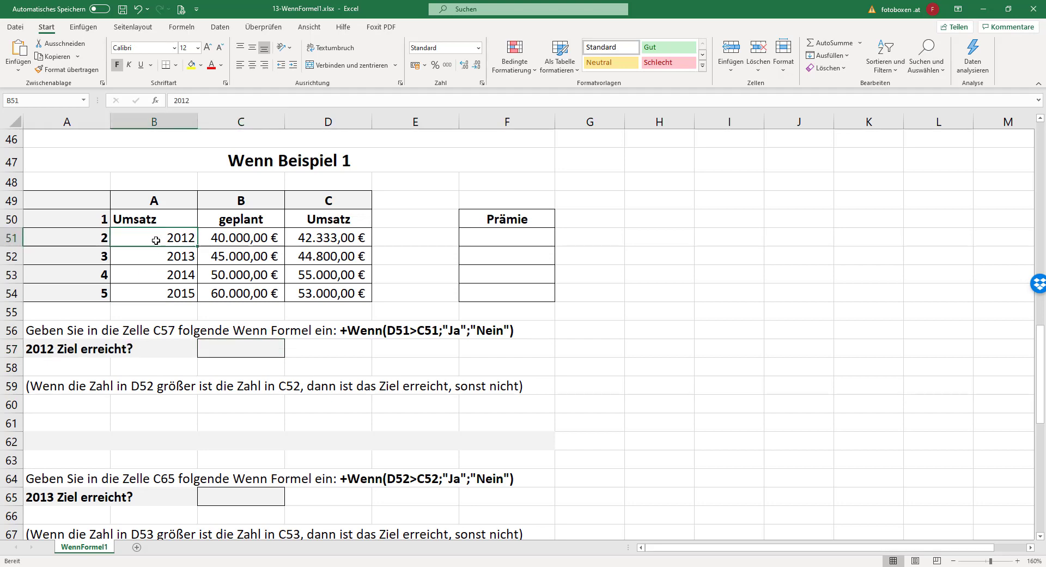
{"action": "left_click", "coordinate": [238, 236]}
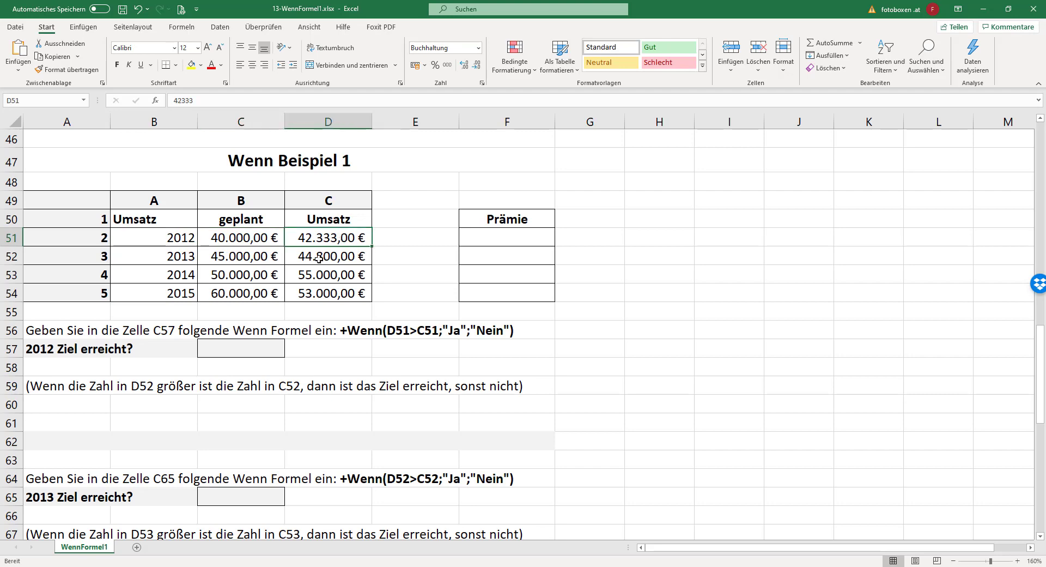
{"action": "left_click", "coordinate": [247, 353]}
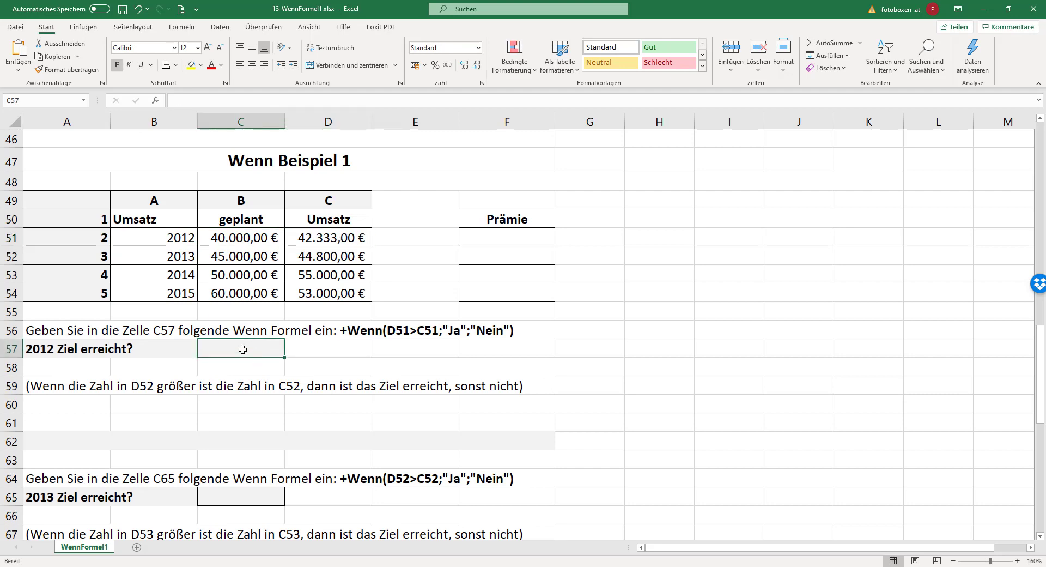
{"action": "type", "text": "+Wenn("}
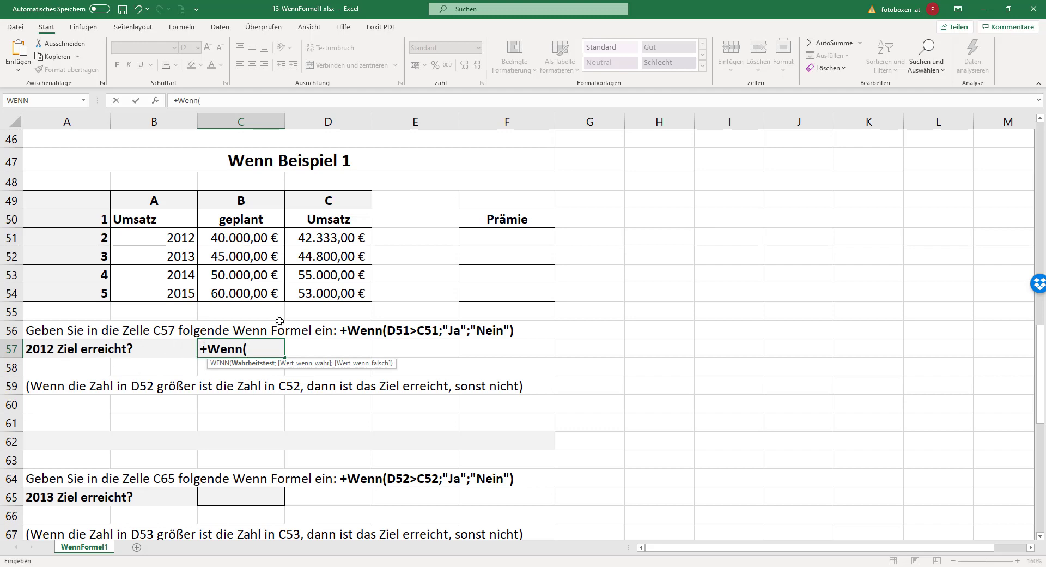
Complete C57 as +Wenn(D51>C51;"Ja";"Nein"), so 2012 shows Ja.
{"action": "left_click", "coordinate": [313, 237]}
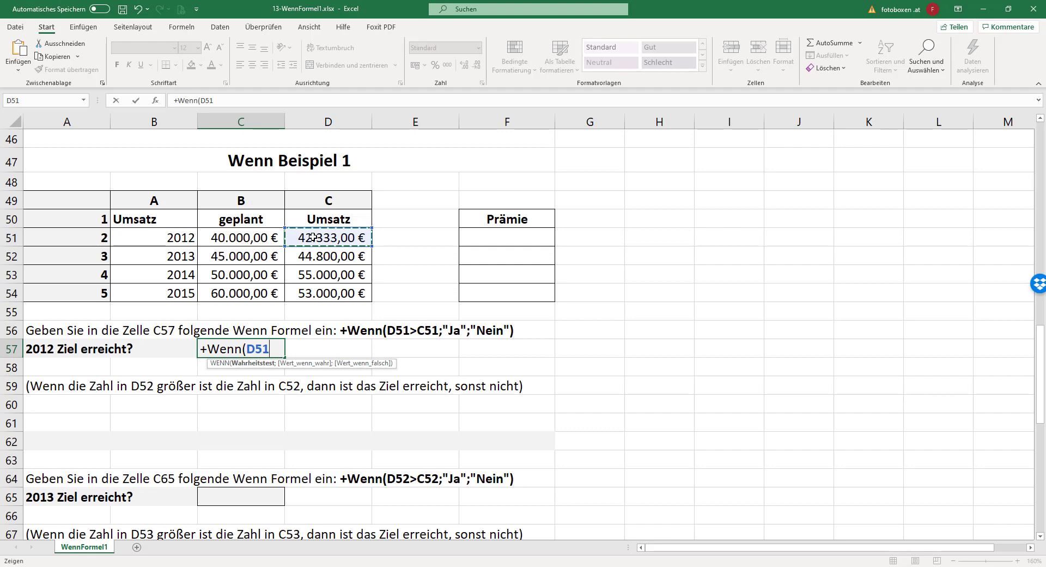
{"action": "type", "text": ">"}
{"action": "left_click", "coordinate": [230, 236]}
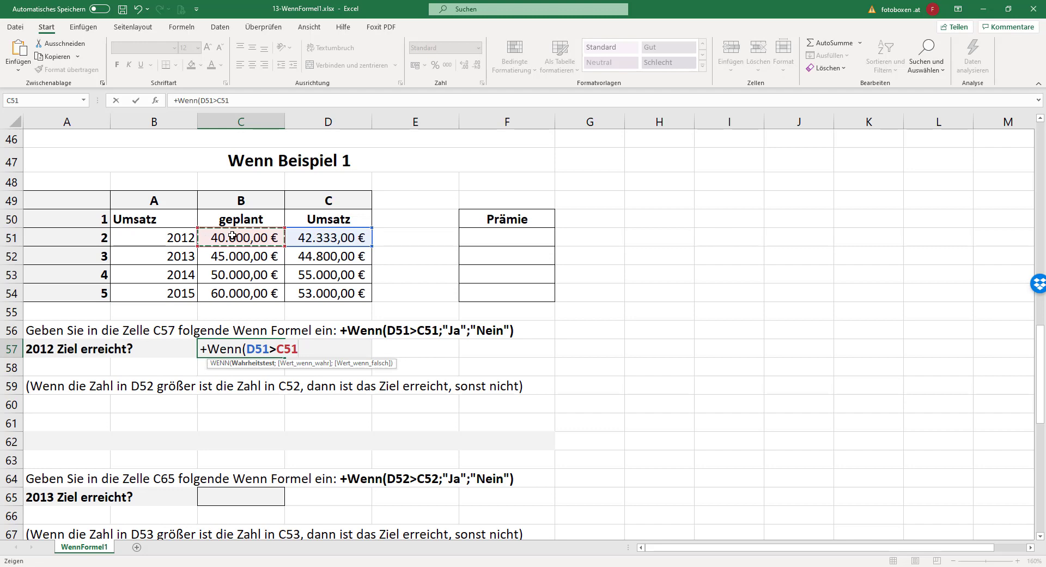
{"action": "type", "text": ";"}
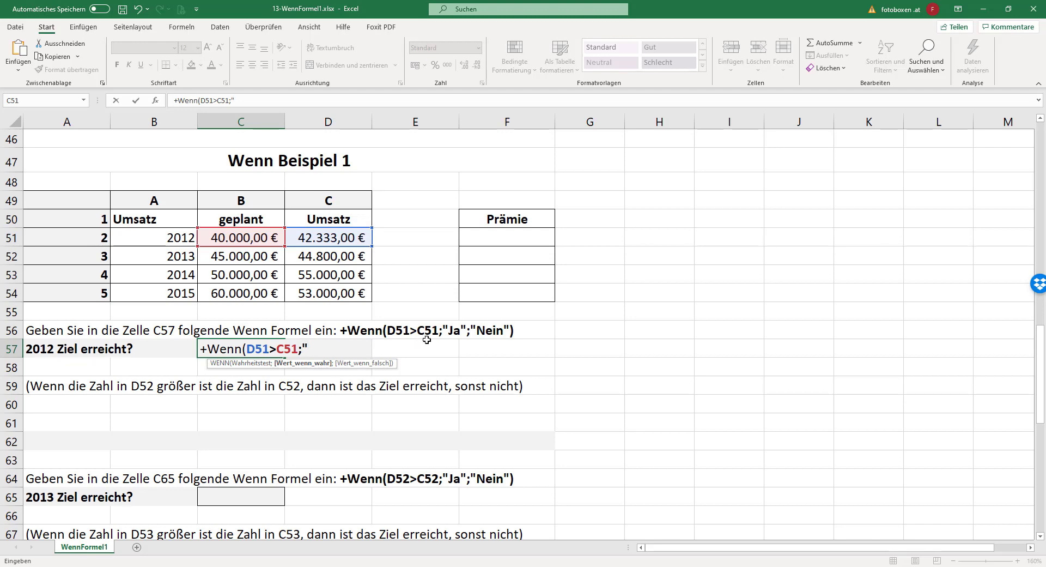
{"action": "type", "text": "\""}
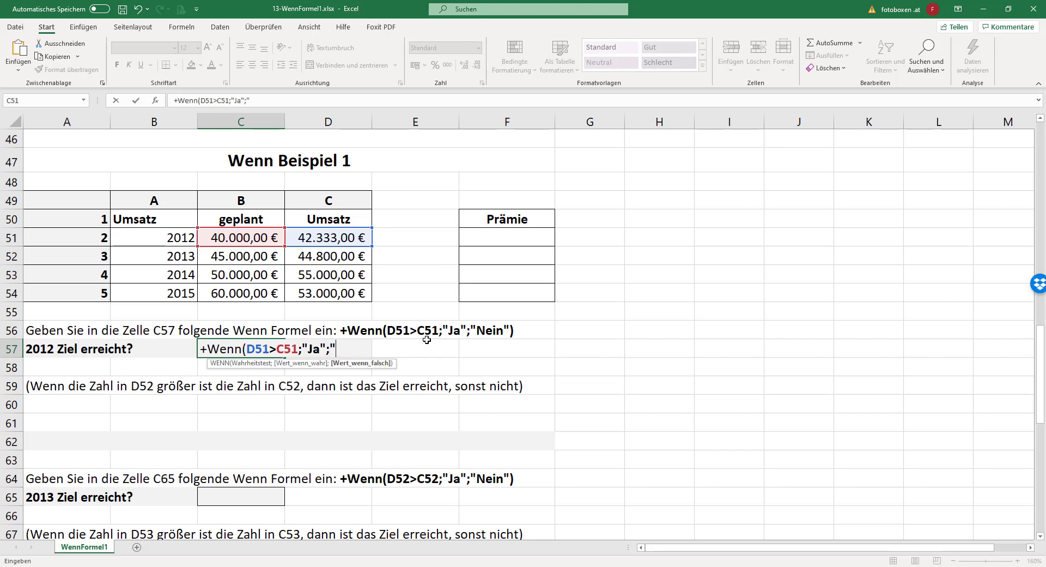
{"action": "type", "text": "Nein\""}
{"action": "type", "text": ")"}
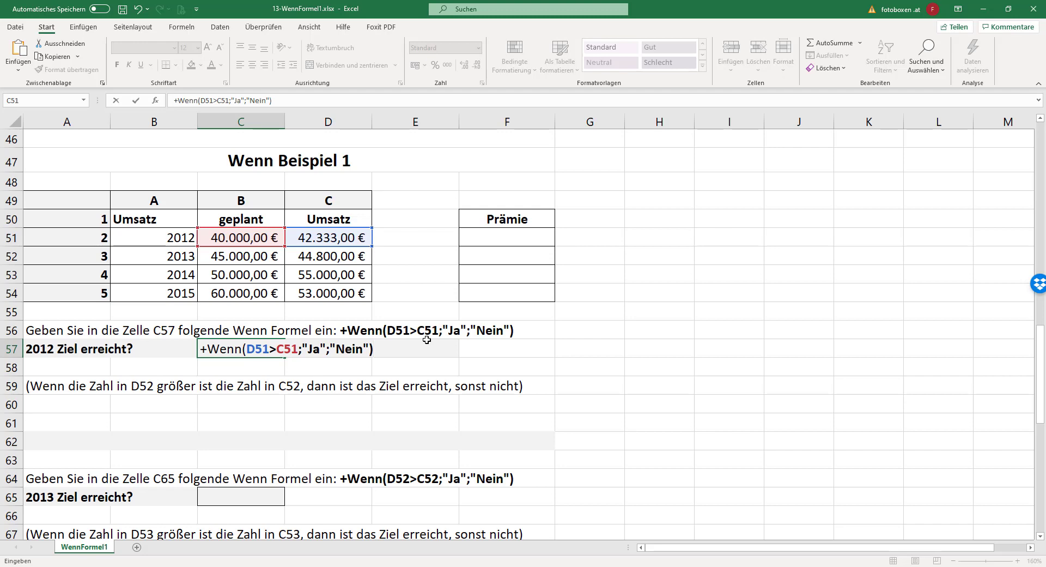
{"action": "key", "text": "Return"}
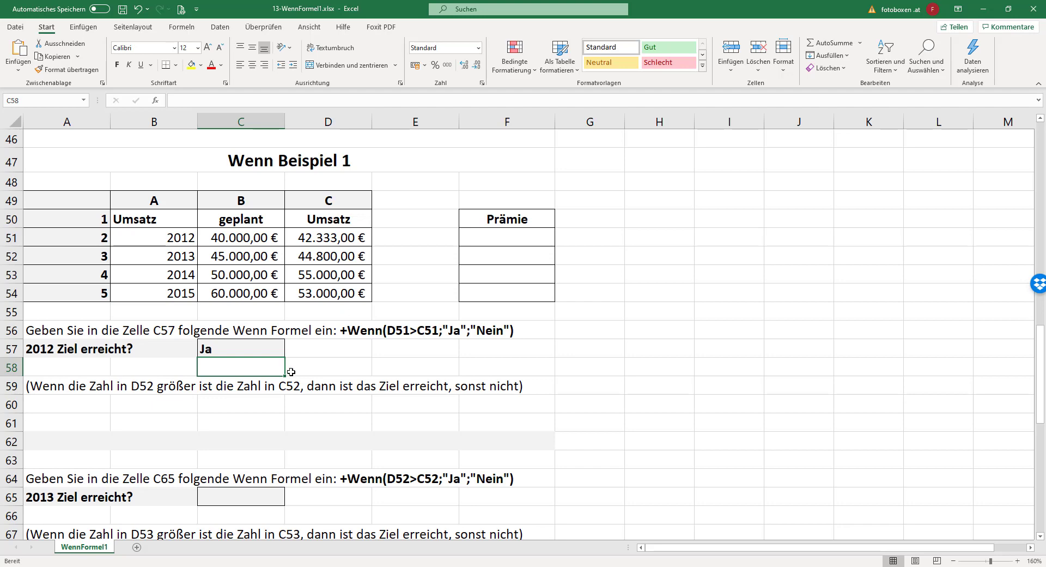
Select C65 for the 2013 check and scroll the Umsatz table back into view.
{"action": "scroll", "coordinate": [287, 369], "scroll_direction": "down", "scroll_amount": 3}
{"action": "left_click", "coordinate": [55, 307]}
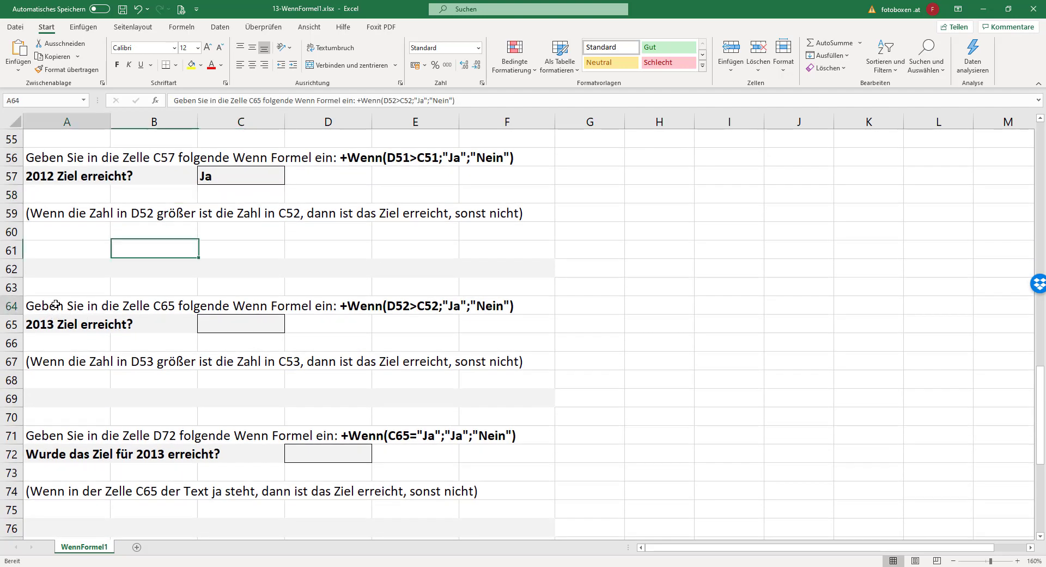
{"action": "left_click", "coordinate": [243, 322]}
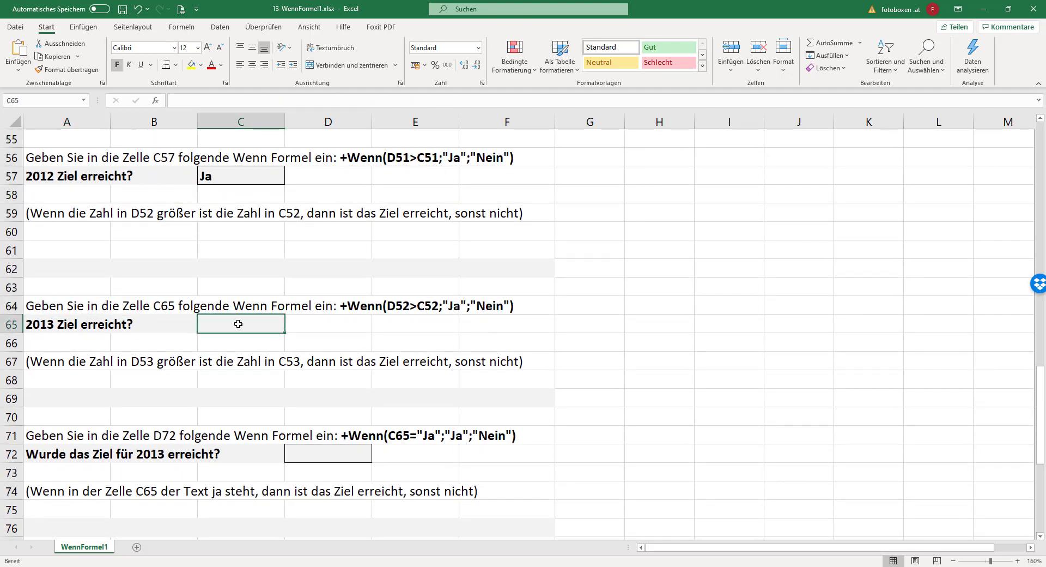
{"action": "scroll", "coordinate": [296, 336], "scroll_direction": "up", "scroll_amount": 1}
{"action": "scroll", "coordinate": [296, 335], "scroll_direction": "up", "scroll_amount": 2}
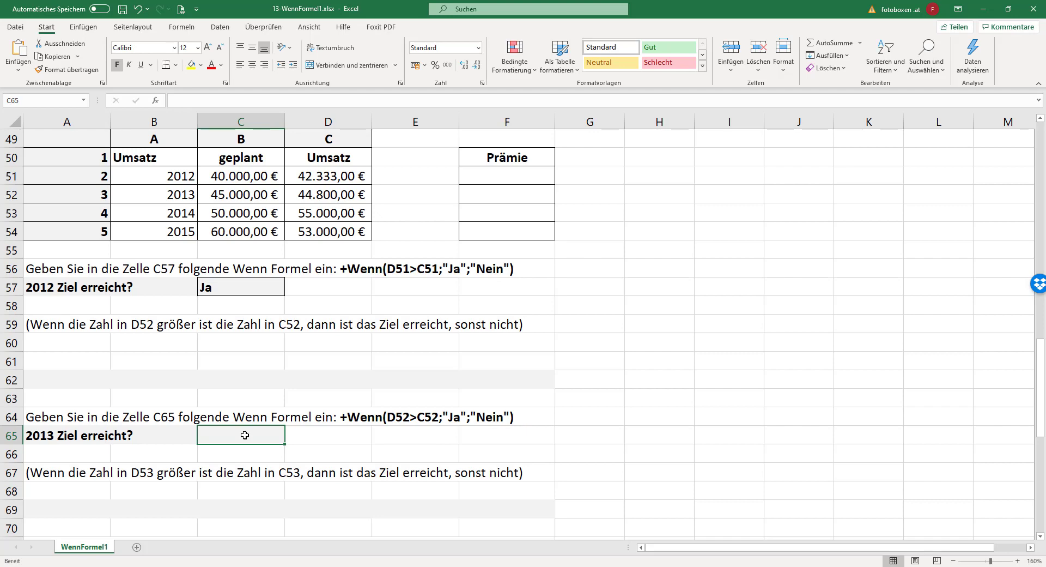
Enter +Wenn(D52>C52;"Ja";"Nein") in C65, which returns Nein for 2013.
{"action": "type", "text": "+"}
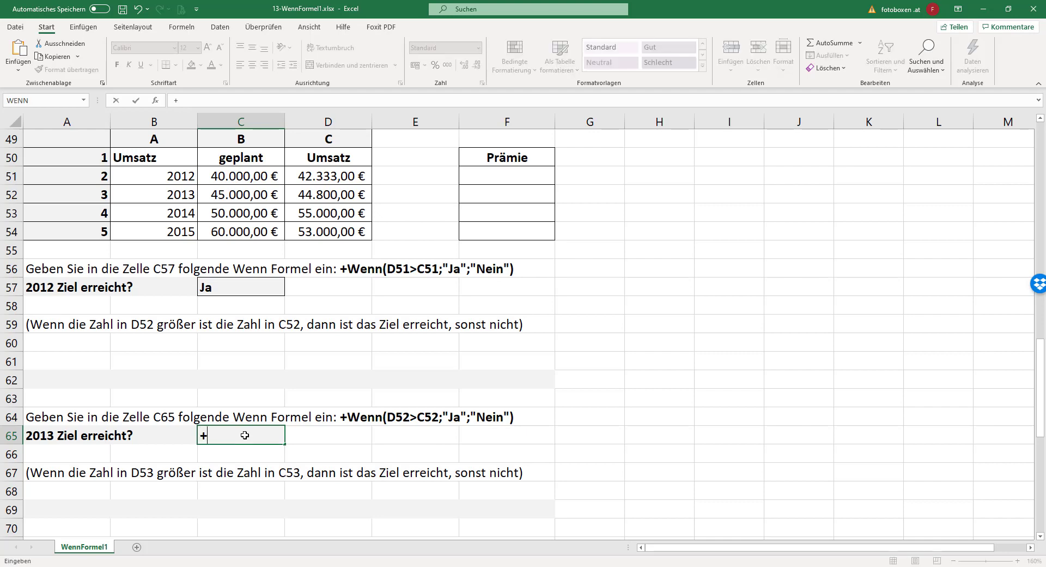
{"action": "type", "text": "Wenn("}
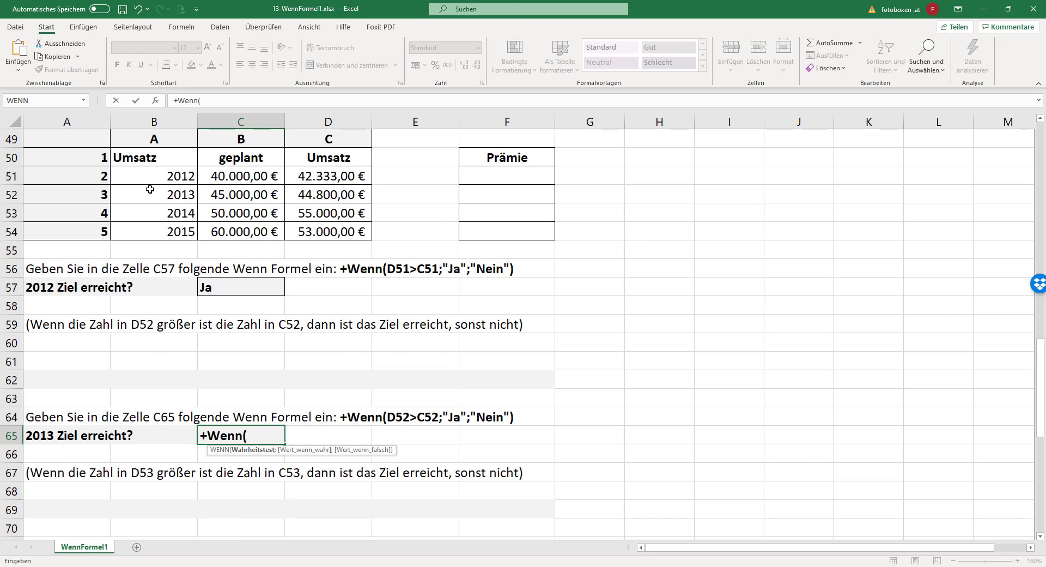
{"action": "left_click", "coordinate": [328, 194]}
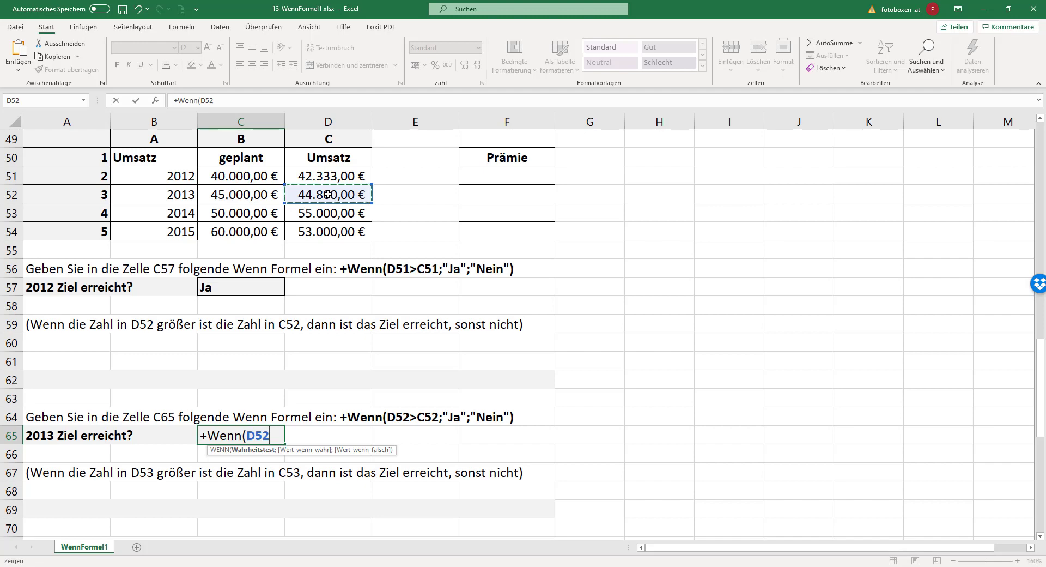
{"action": "type", "text": ">"}
{"action": "left_click", "coordinate": [249, 195]}
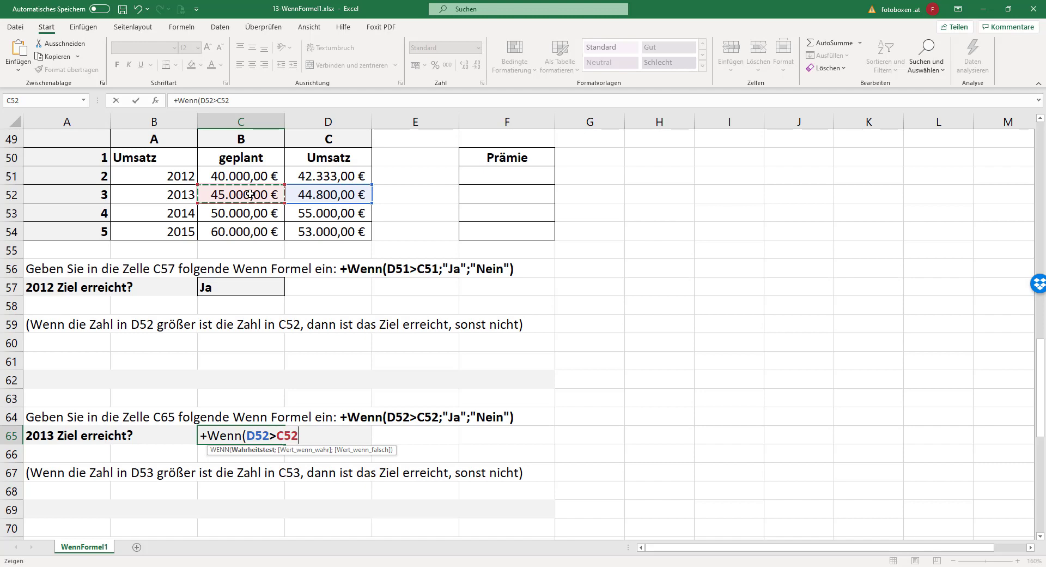
{"action": "type", "text": ";\""}
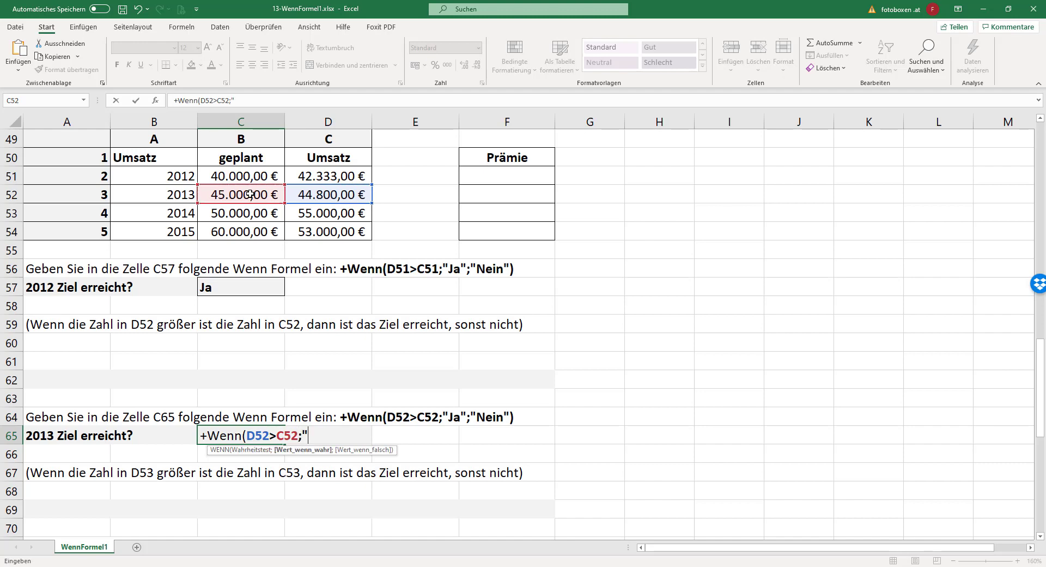
{"action": "type", "text": "Ja\""}
{"action": "type", "text": ";\""}
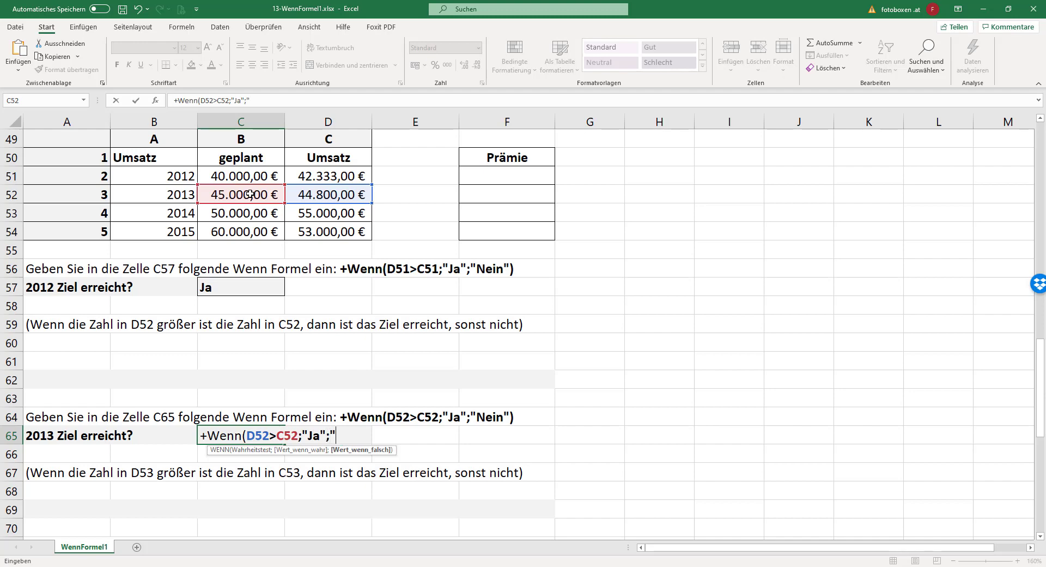
{"action": "type", "text": "Nein\")"}
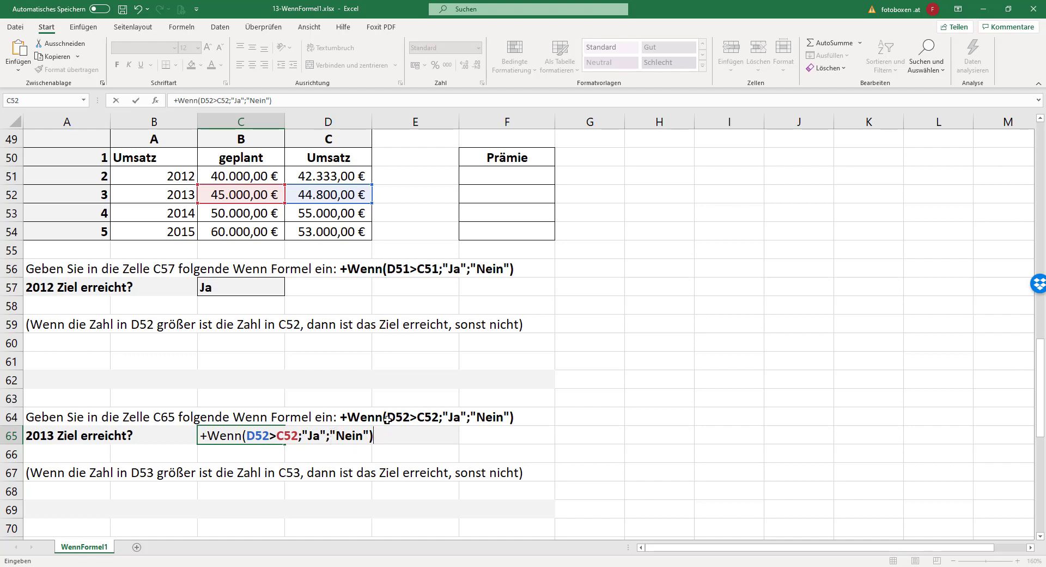
{"action": "key", "text": "Return"}
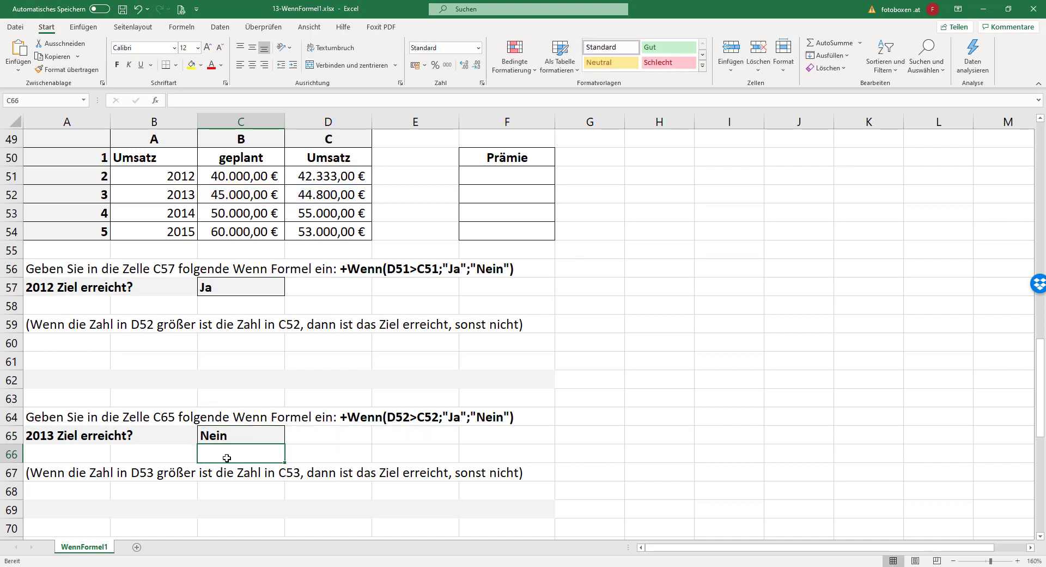
{"action": "left_click", "coordinate": [234, 440]}
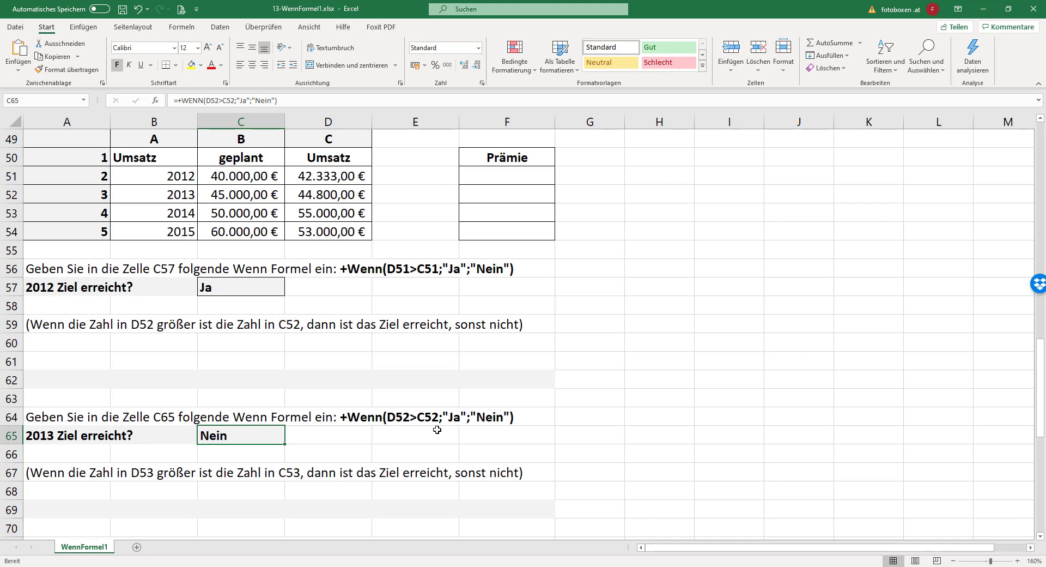
{"action": "left_click", "coordinate": [320, 195]}
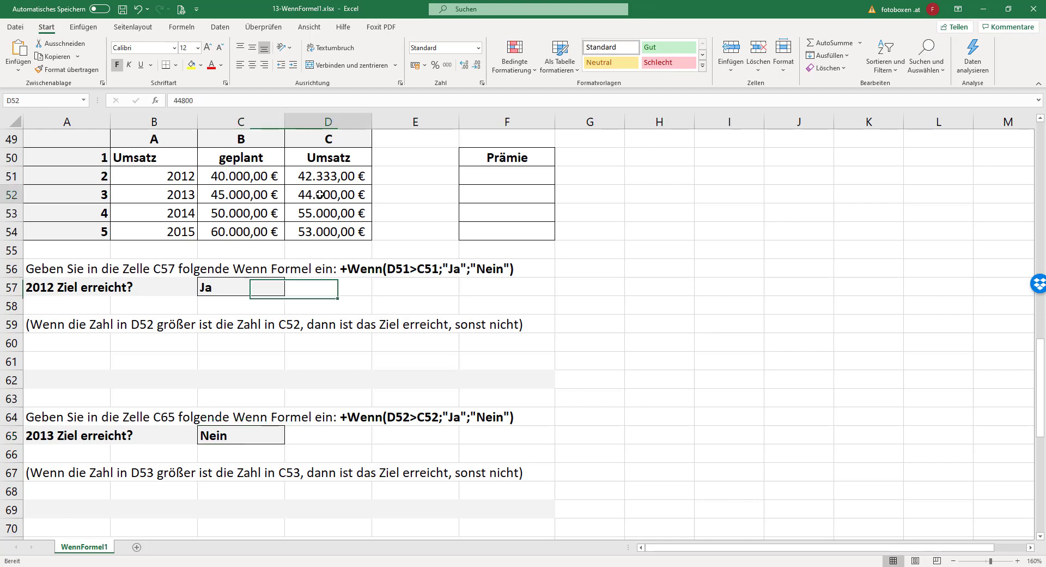
{"action": "type", "text": "53"}
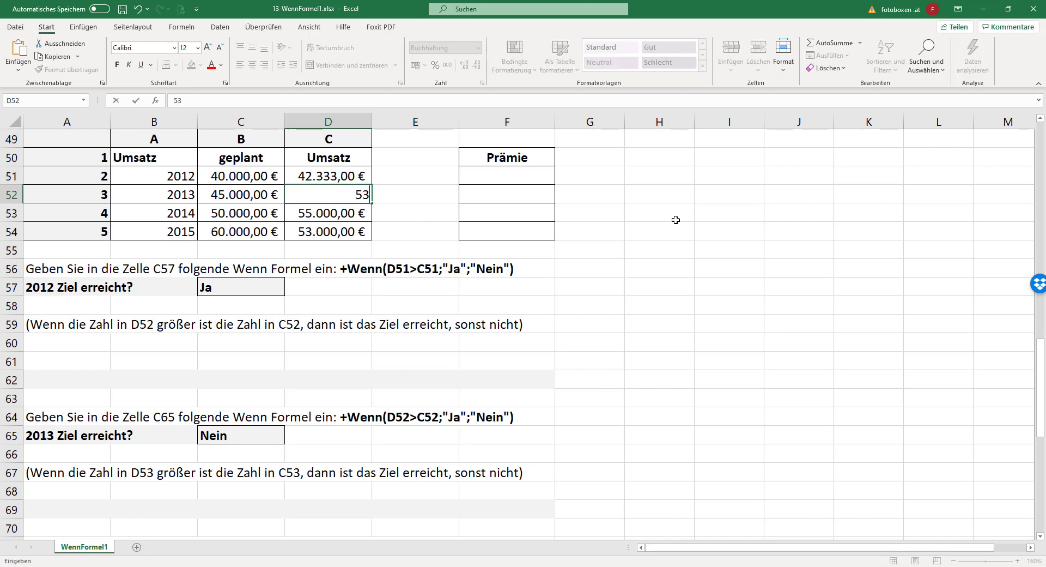
{"action": "type", "text": "000"}
{"action": "key", "text": "Return"}
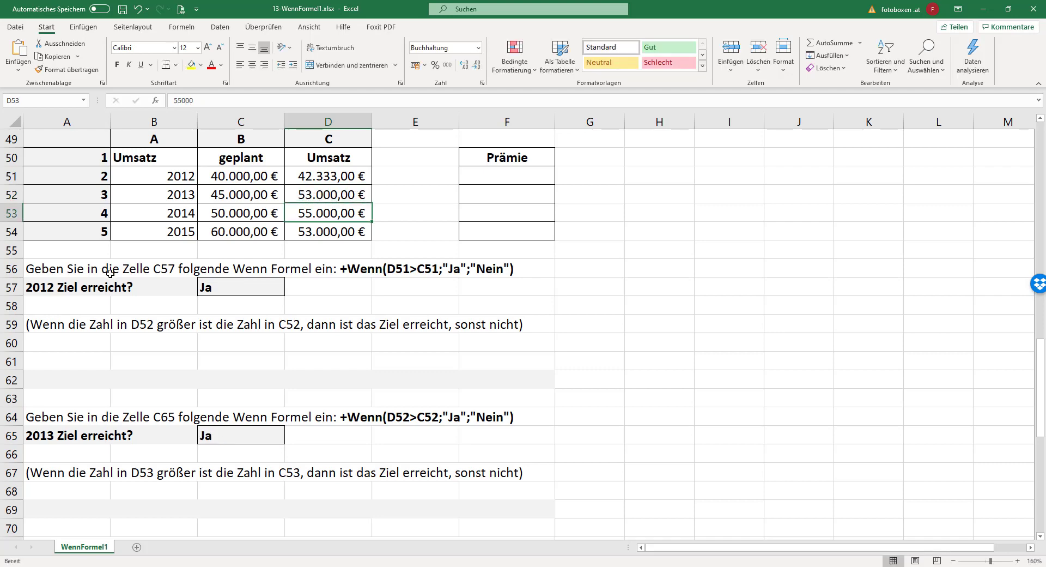
{"action": "left_click", "coordinate": [213, 427]}
{"action": "left_click", "coordinate": [299, 430]}
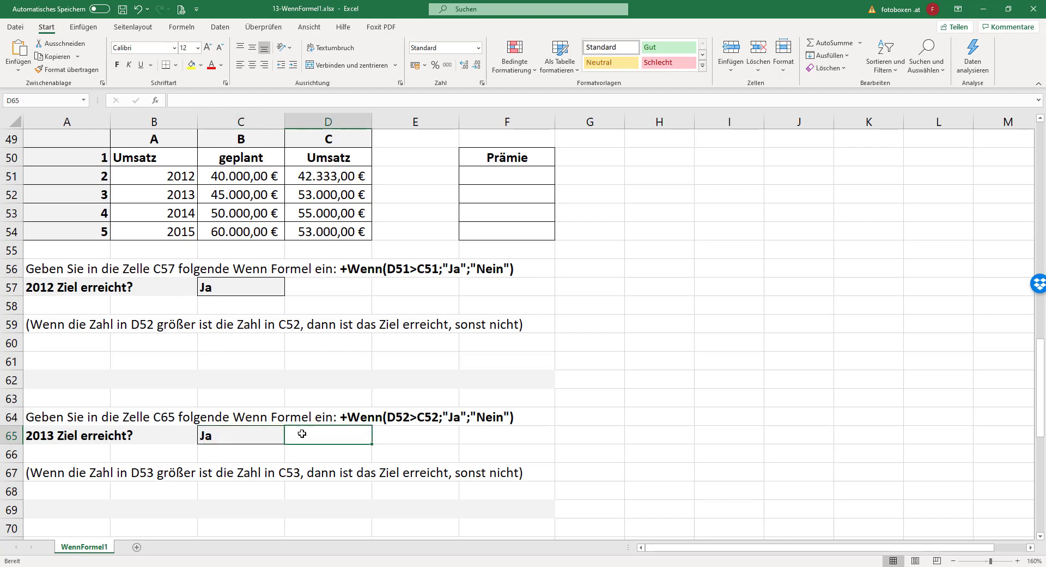
{"action": "key", "text": "ctrl+z"}
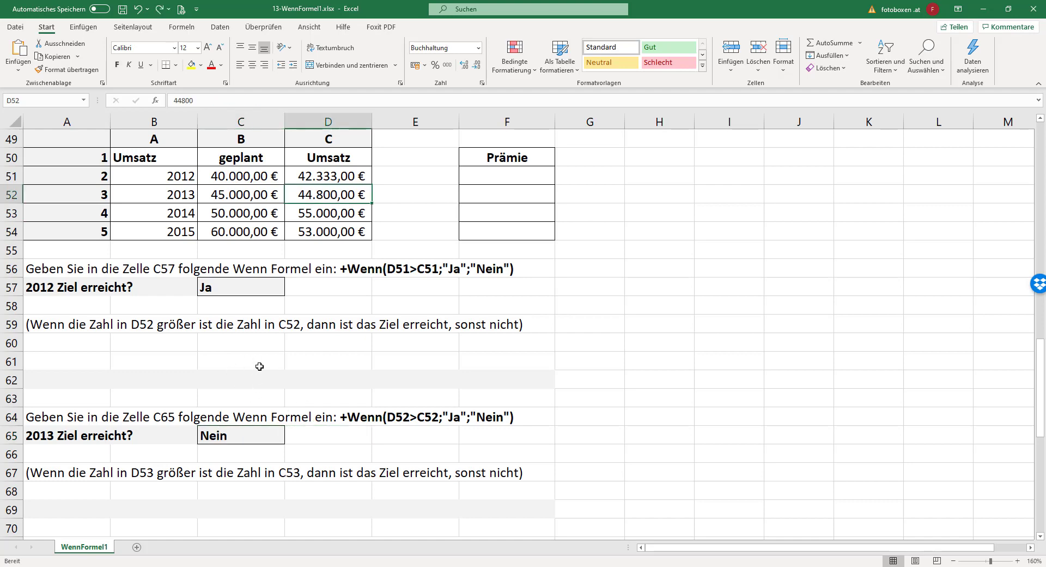
{"action": "scroll", "coordinate": [256, 359], "scroll_direction": "down", "scroll_amount": 4}
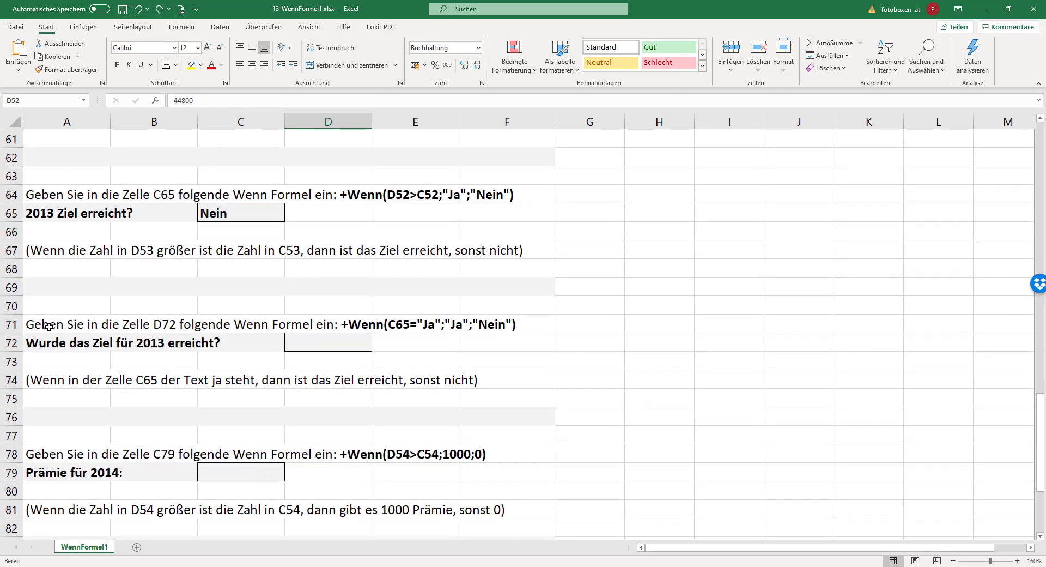
{"action": "left_click", "coordinate": [66, 326]}
{"action": "scroll", "coordinate": [172, 316], "scroll_direction": "up", "scroll_amount": 2}
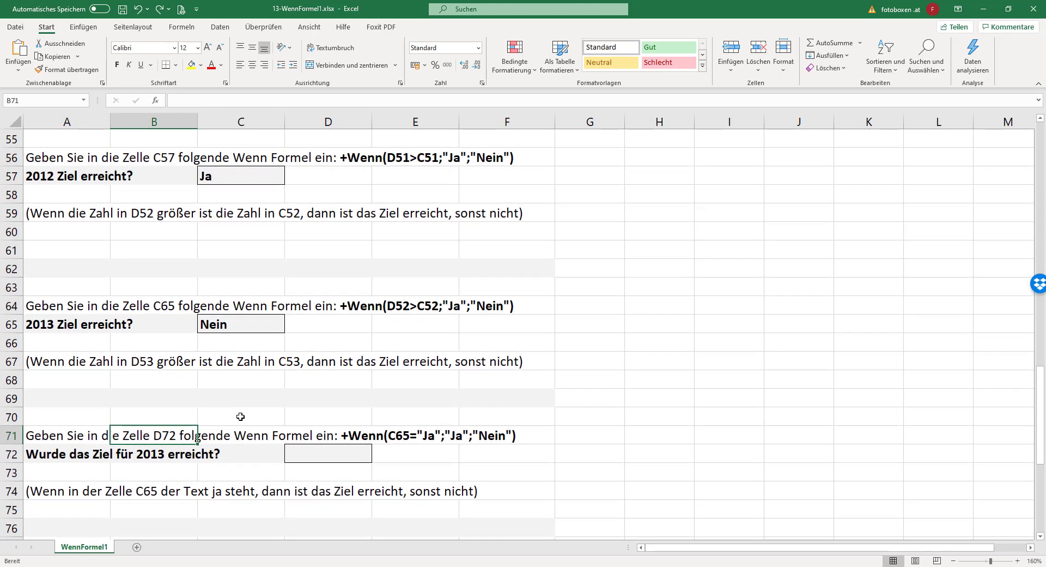
{"action": "left_click", "coordinate": [235, 439]}
{"action": "left_click", "coordinate": [299, 416]}
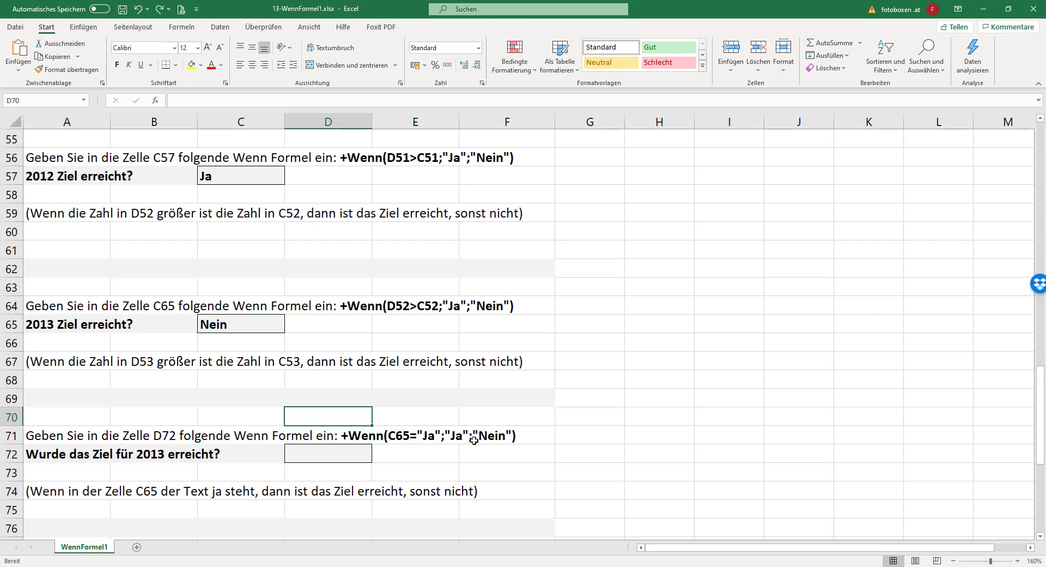
{"action": "left_click", "coordinate": [80, 449]}
{"action": "left_click", "coordinate": [259, 329]}
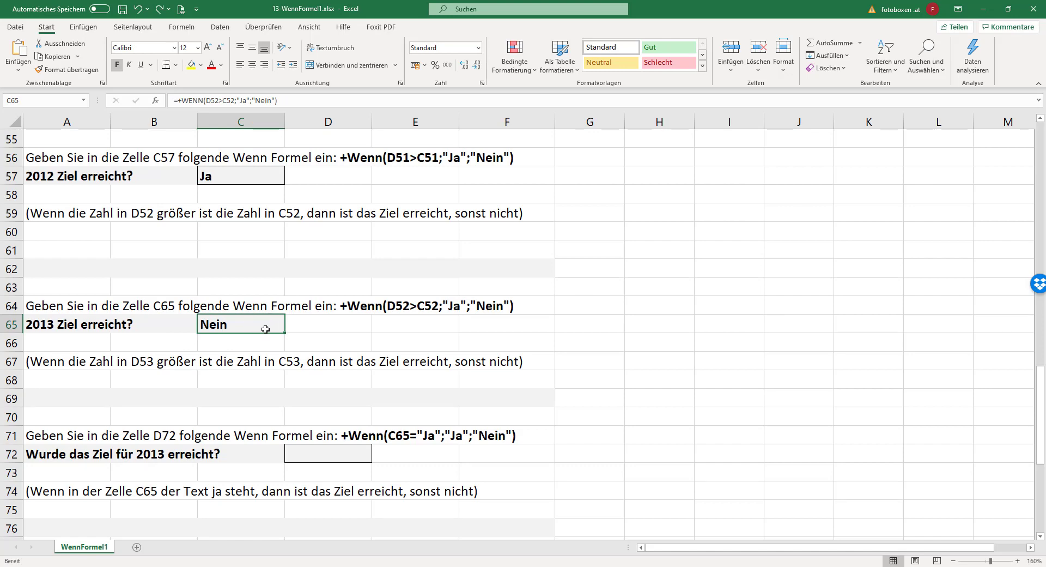
{"action": "scroll", "coordinate": [295, 338], "scroll_direction": "up", "scroll_amount": 6}
{"action": "scroll", "coordinate": [300, 359], "scroll_direction": "down", "scroll_amount": 2}
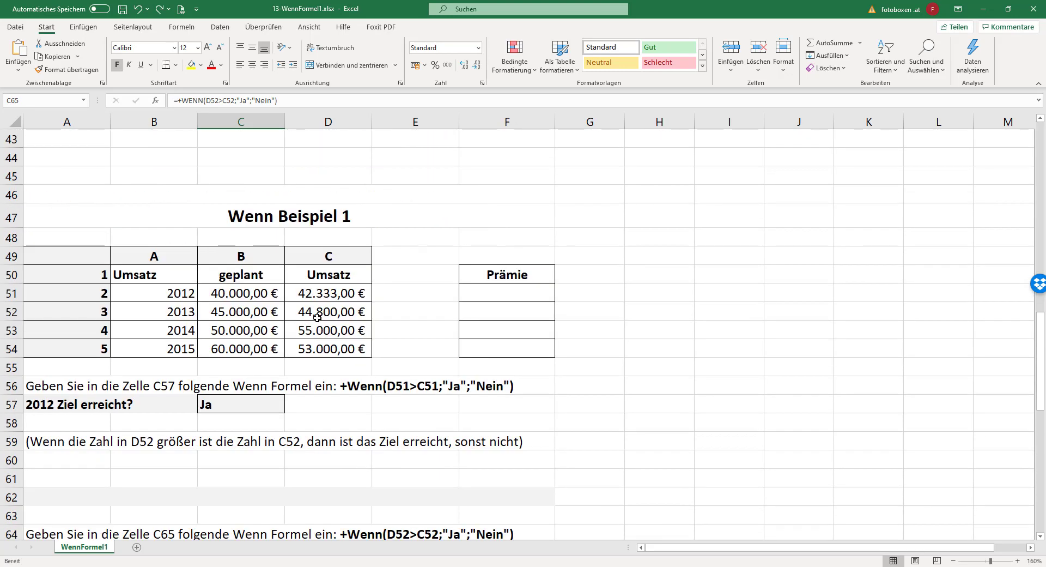
{"action": "scroll", "coordinate": [313, 344], "scroll_direction": "down", "scroll_amount": 2}
{"action": "scroll", "coordinate": [313, 345], "scroll_direction": "down", "scroll_amount": 5}
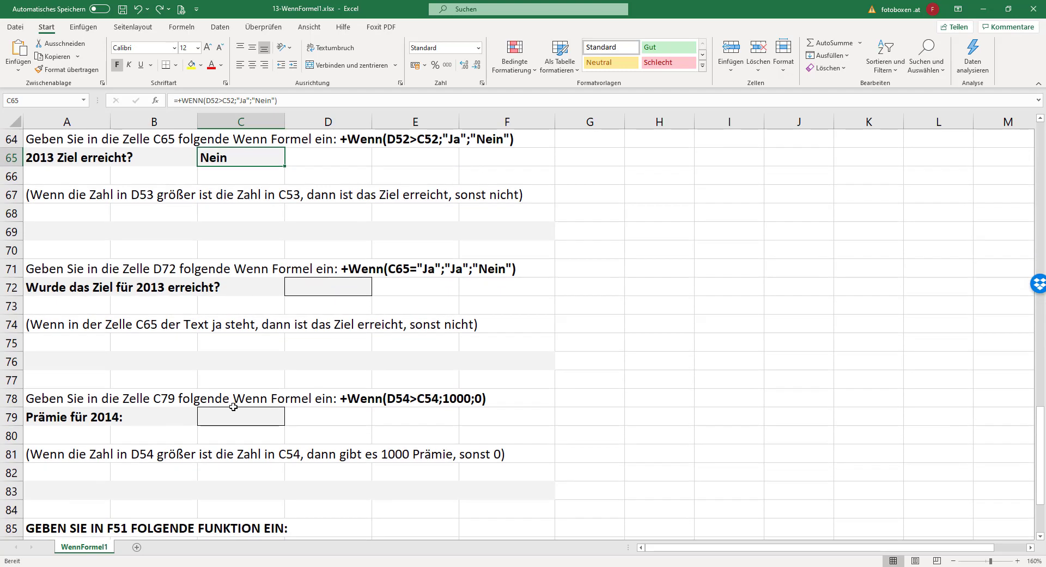
{"action": "left_click", "coordinate": [334, 289]}
{"action": "scroll", "coordinate": [329, 305], "scroll_direction": "up", "scroll_amount": 1}
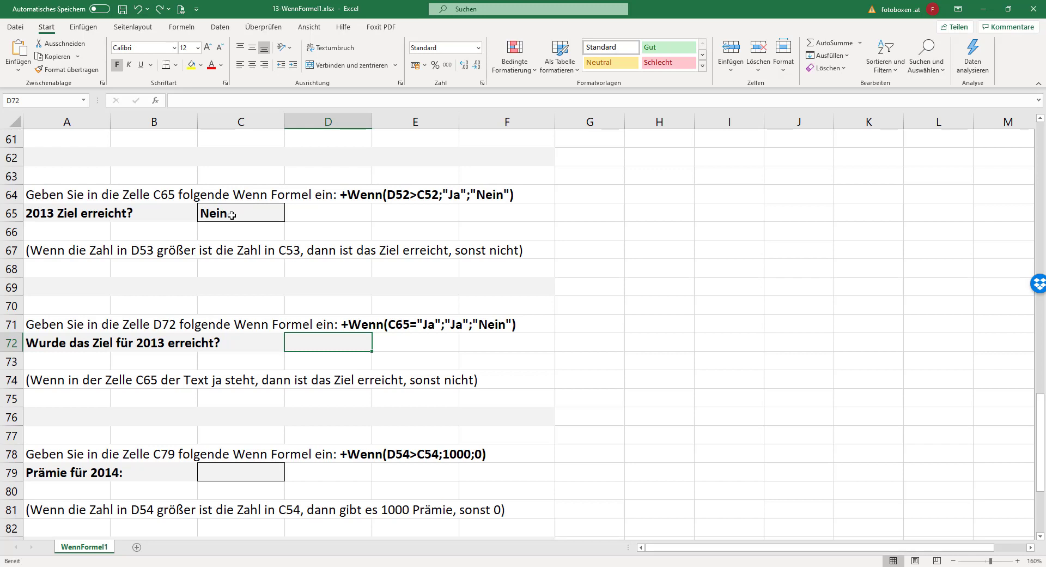
Enter +Wenn(C65="Ja";"Ja";"Nein") in D72 and reselect it; it shows Nein.
{"action": "type", "text": "+"}
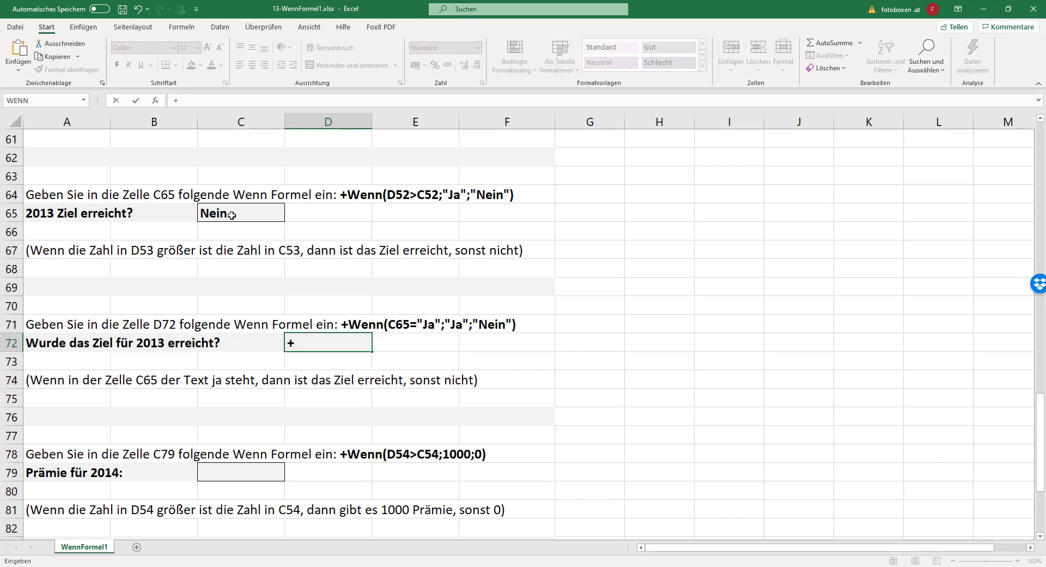
{"action": "type", "text": "Wenn("}
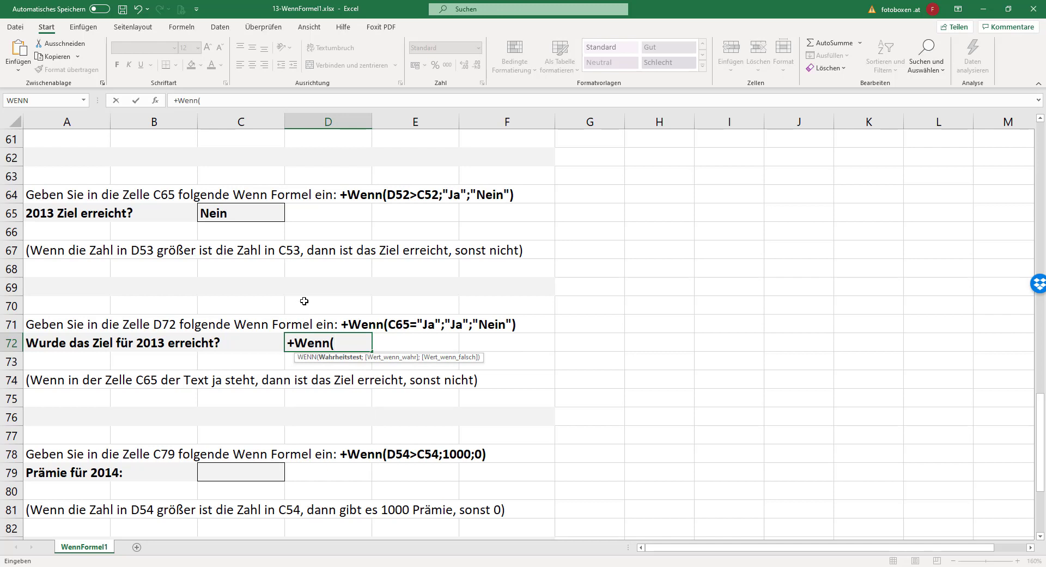
{"action": "left_click", "coordinate": [242, 210]}
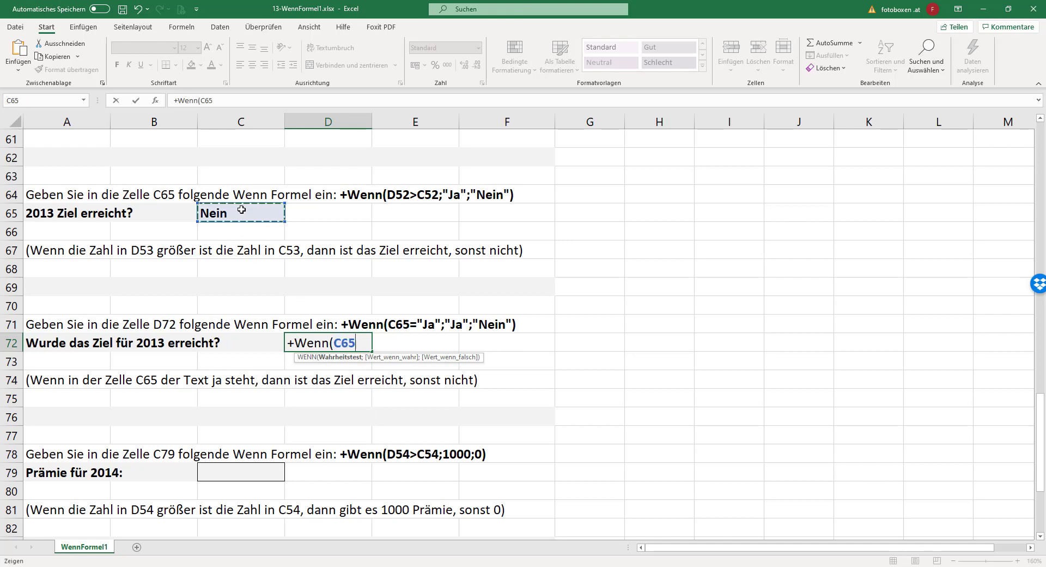
{"action": "type", "text": "=\""}
{"action": "type", "text": "Ja\";"}
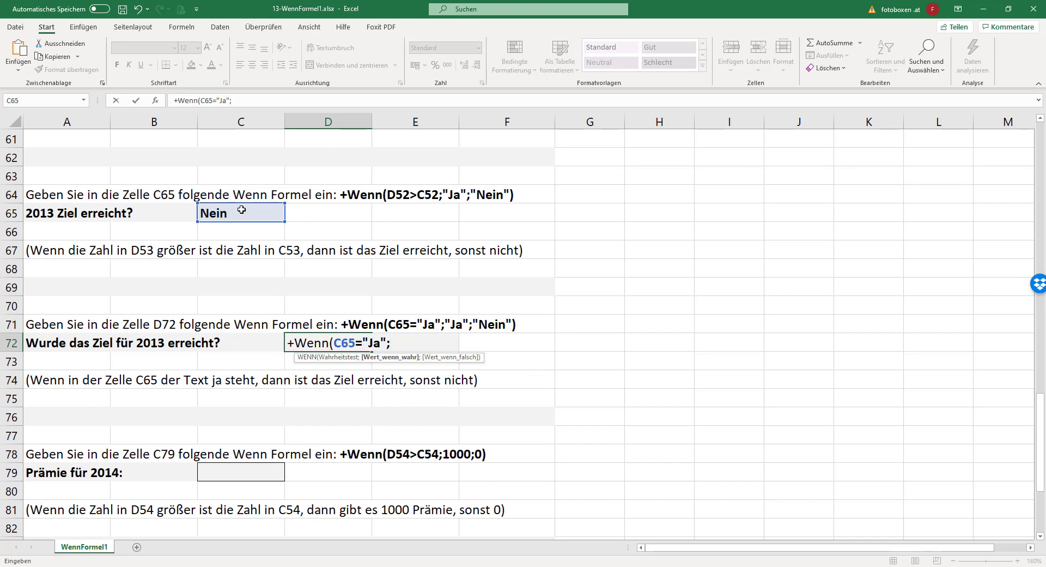
{"action": "type", "text": "\""}
{"action": "type", "text": "Ja\""}
{"action": "type", "text": ";"}
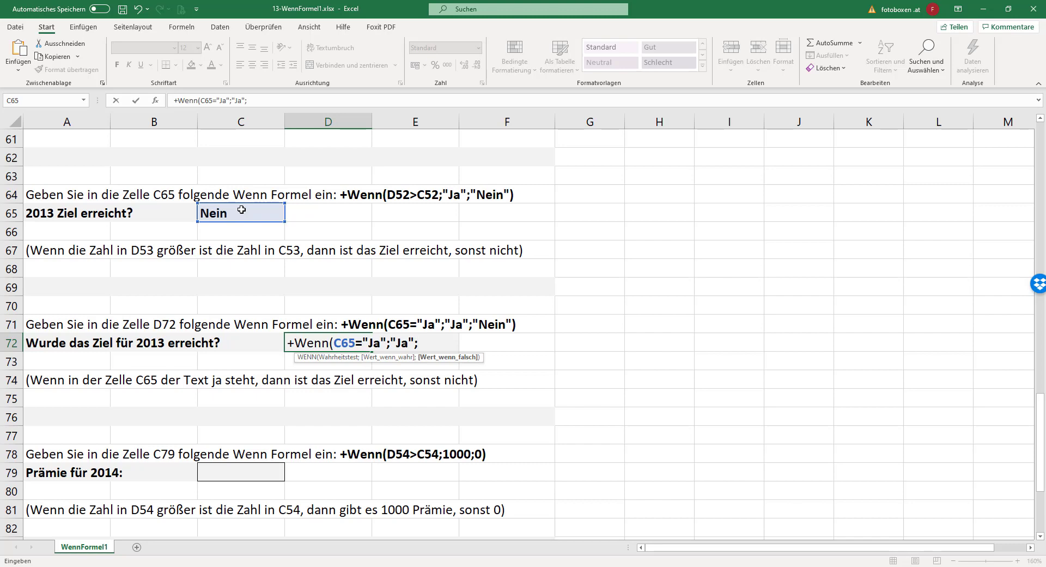
{"action": "type", "text": "\"N"}
{"action": "type", "text": "ein\")"}
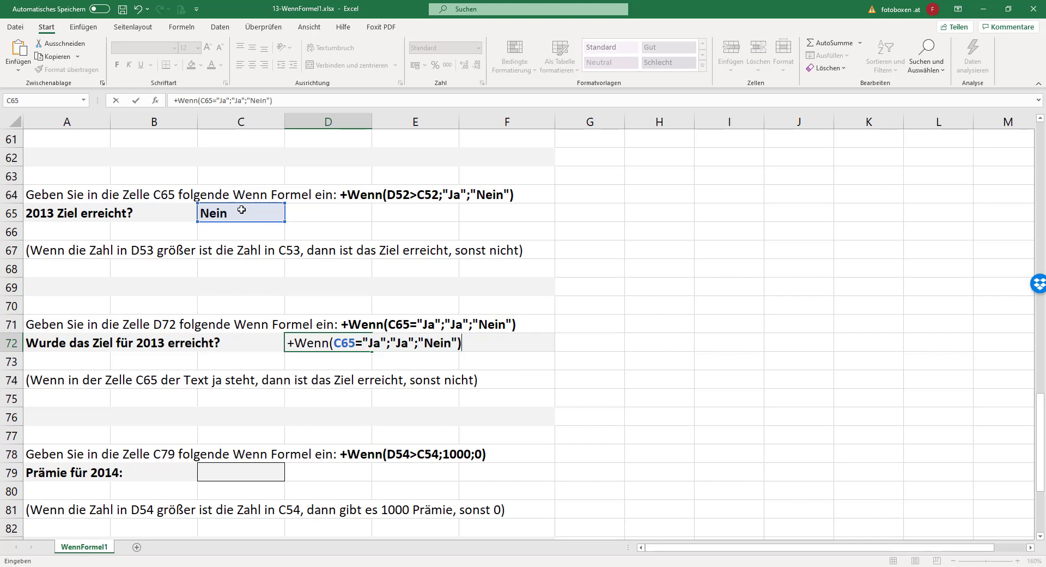
{"action": "key", "text": "Return"}
{"action": "key", "text": "Up"}
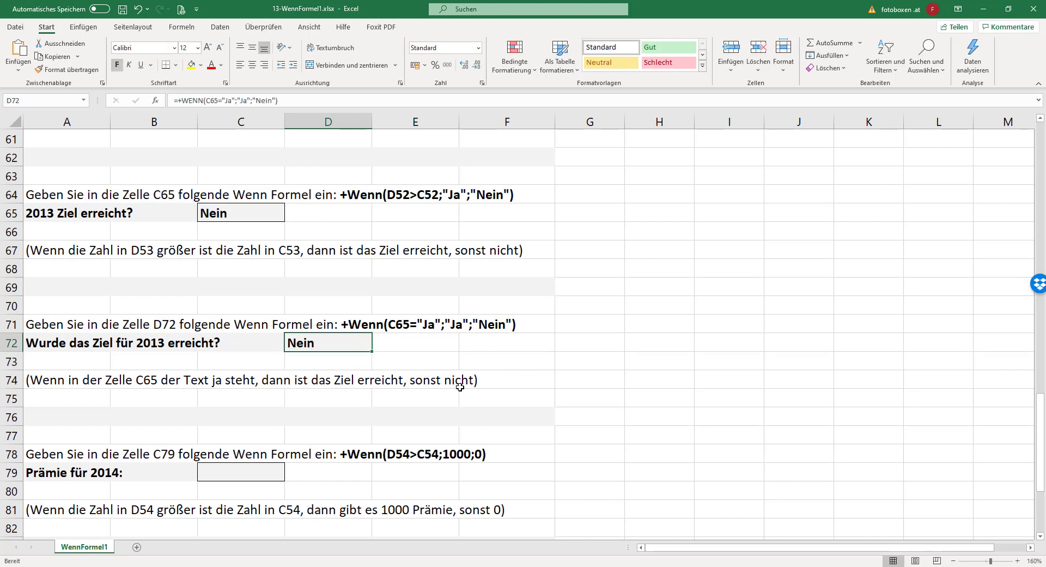
Select C79 for the 2014 Prämie, zoom out to 85%, and type +Wenn(.
{"action": "left_click", "coordinate": [63, 453]}
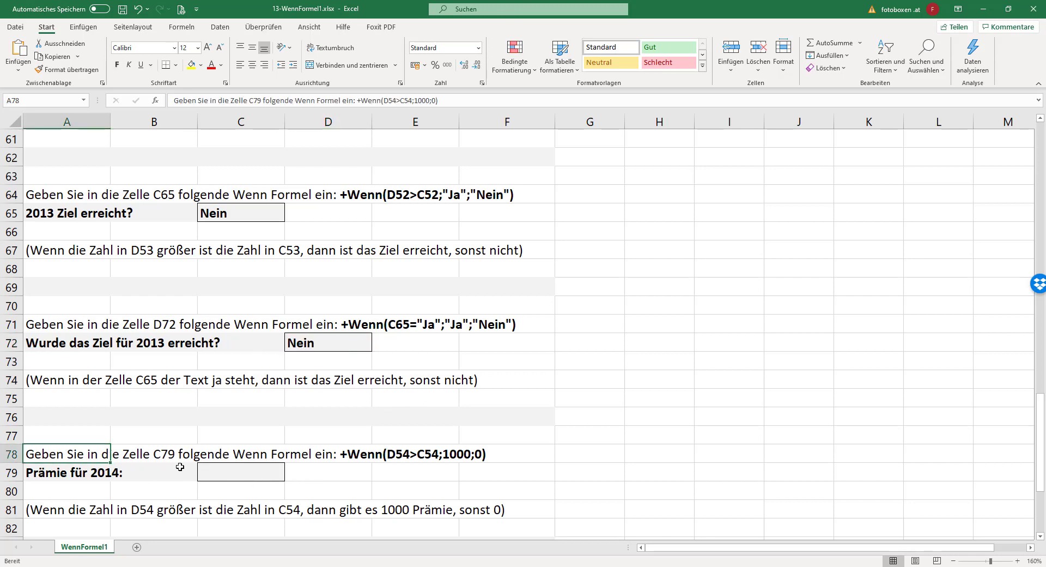
{"action": "left_click", "coordinate": [250, 473]}
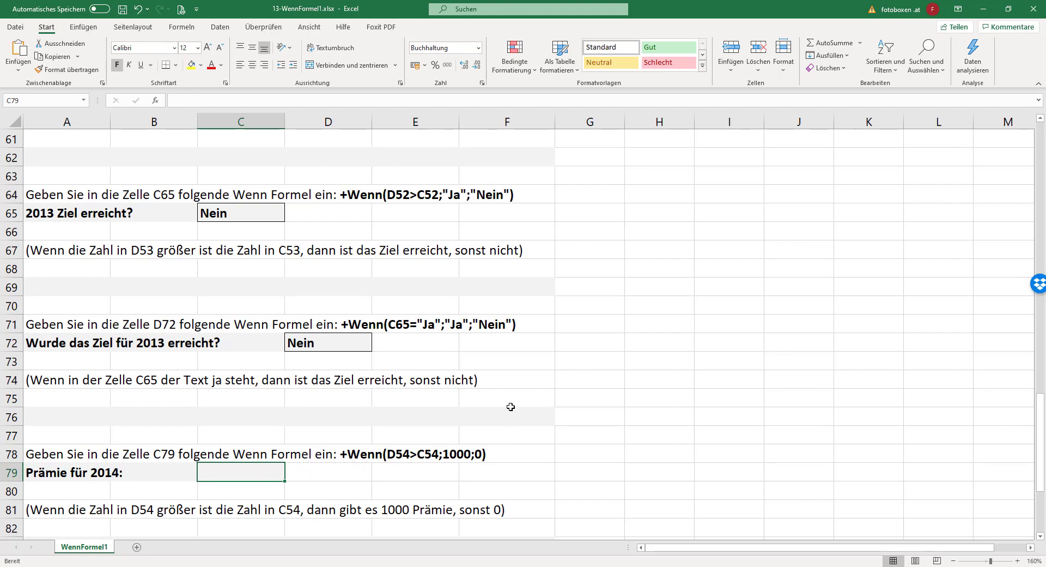
{"action": "scroll", "coordinate": [507, 394], "scroll_direction": "down", "scroll_amount": 2, "text": "ctrl"}
{"action": "scroll", "coordinate": [507, 395], "scroll_direction": "down", "scroll_amount": 2, "text": "ctrl"}
{"action": "scroll", "coordinate": [507, 394], "scroll_direction": "down", "scroll_amount": 1, "text": "ctrl"}
{"action": "scroll", "coordinate": [310, 349], "scroll_direction": "up", "scroll_amount": 1}
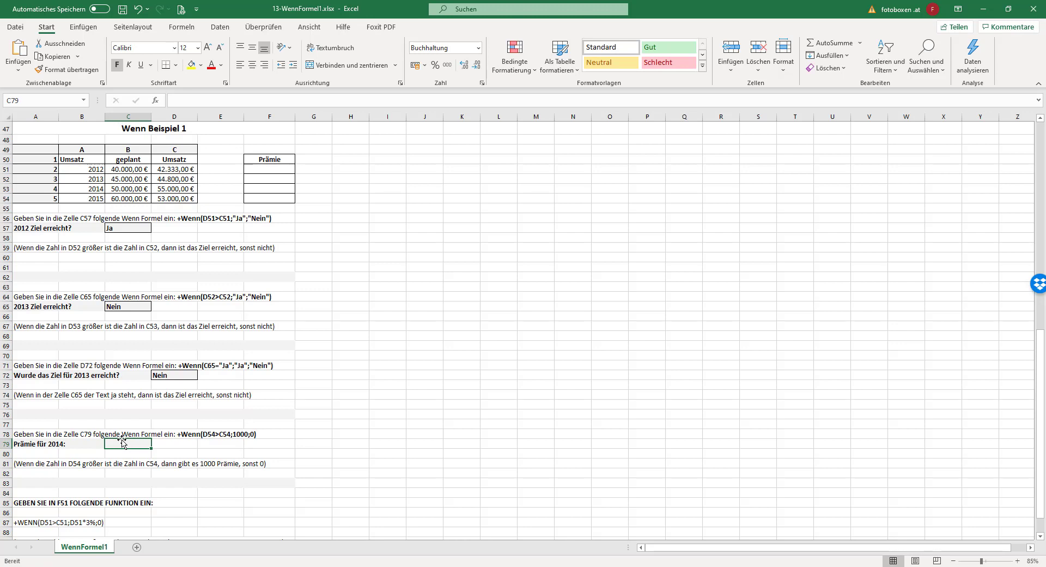
{"action": "scroll", "coordinate": [154, 467], "scroll_direction": "up", "scroll_amount": 1}
{"action": "scroll", "coordinate": [153, 467], "scroll_direction": "up", "scroll_amount": 1}
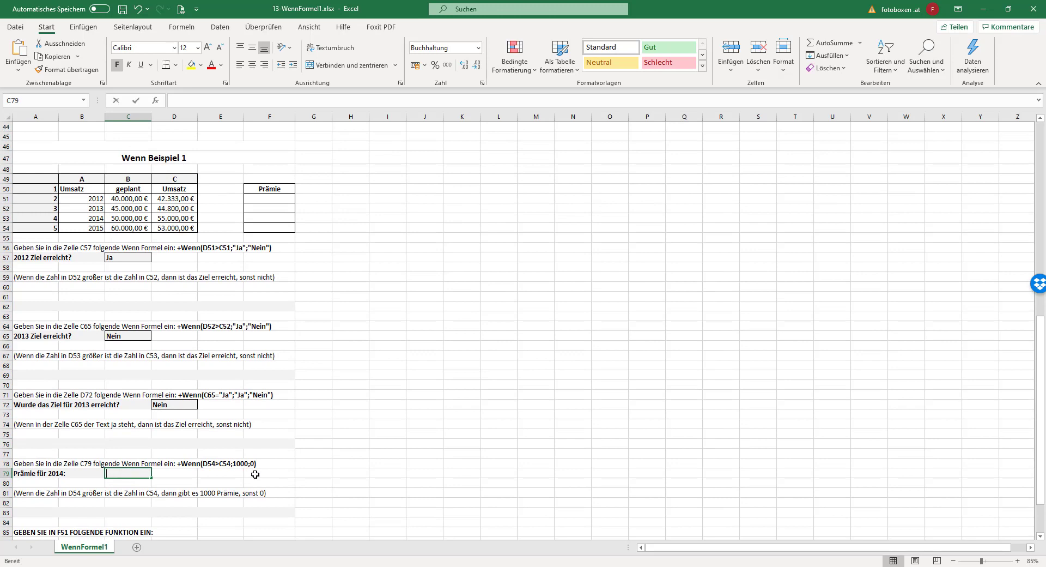
{"action": "type", "text": "+Wenn("}
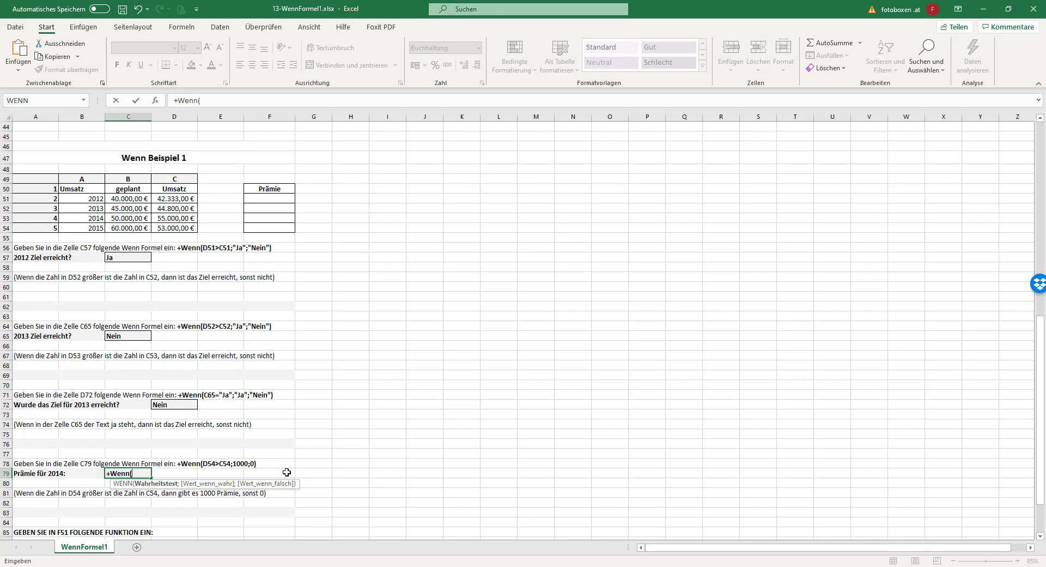
Complete C79 as +Wenn(D54>C54;1000;0), giving a 0 € bonus for 2014.
{"action": "left_click", "coordinate": [171, 226]}
{"action": "type", "text": ">"}
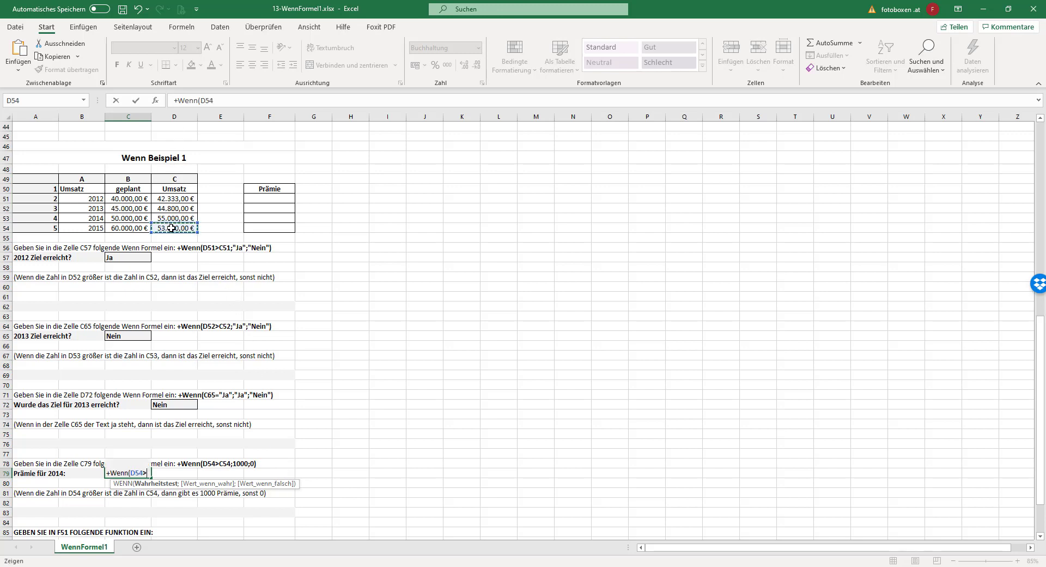
{"action": "left_click", "coordinate": [131, 228]}
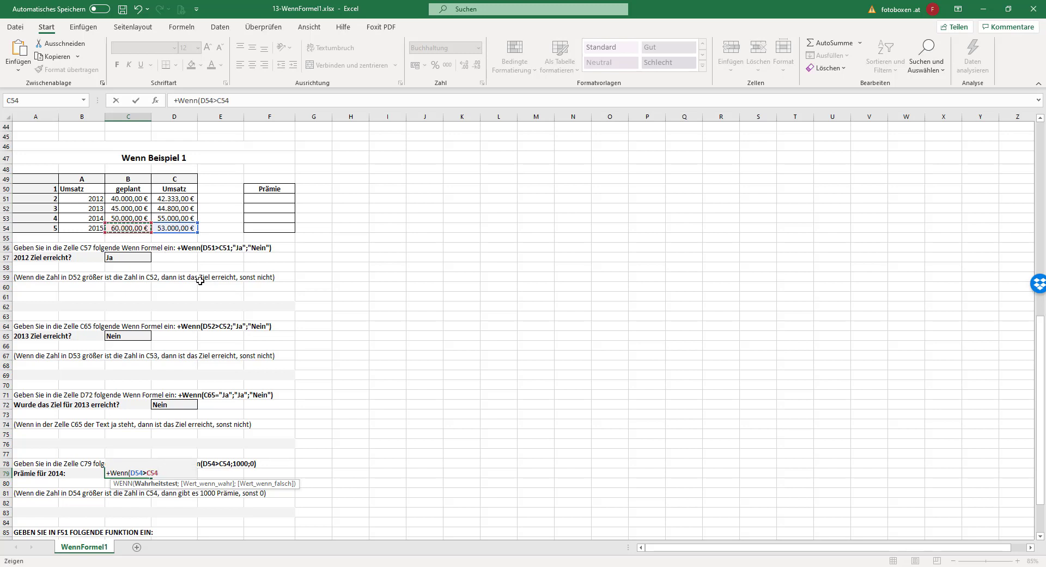
{"action": "type", "text": ";1000"}
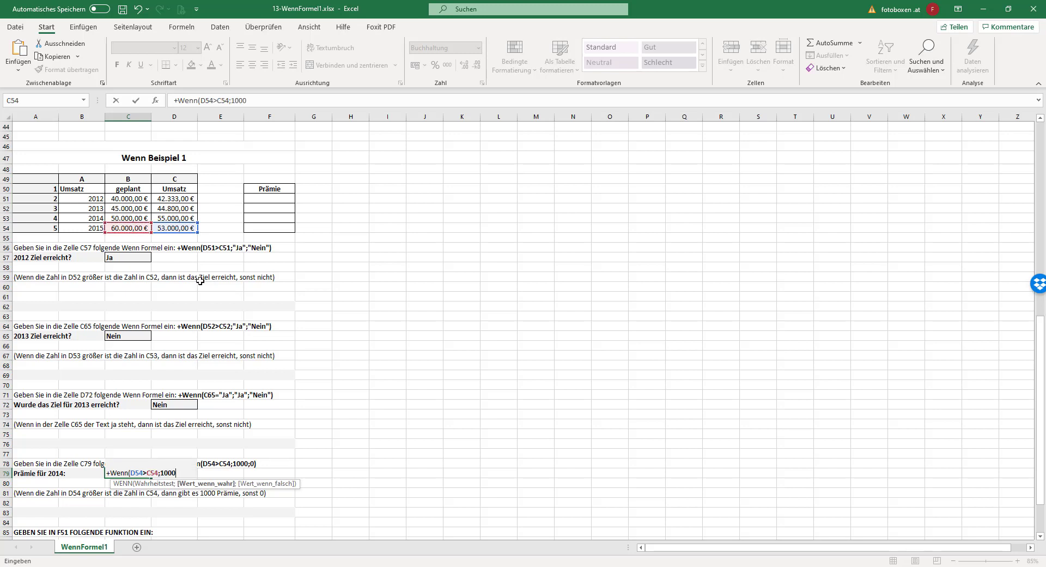
{"action": "type", "text": ";0"}
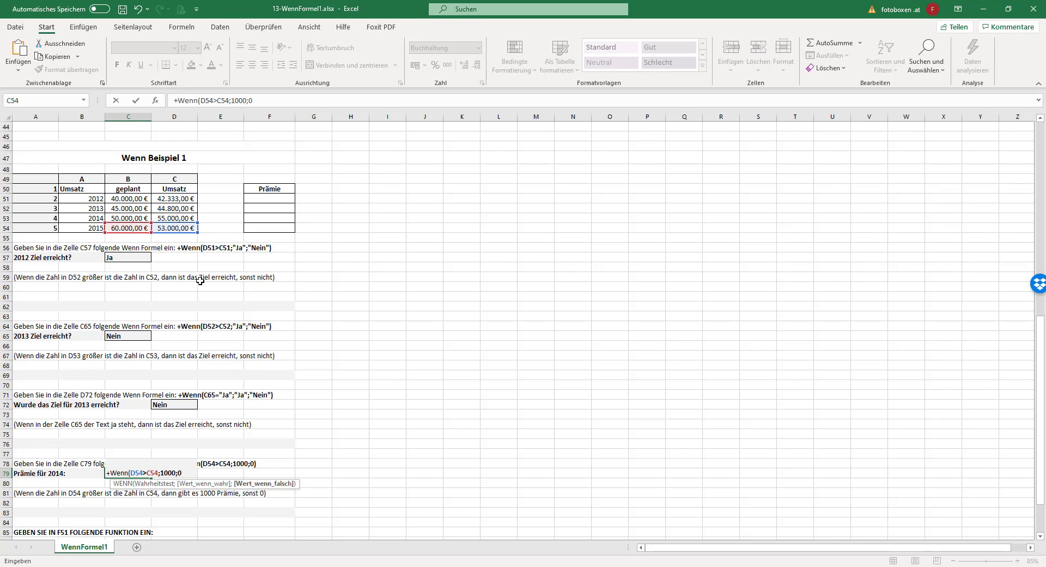
{"action": "type", "text": ")"}
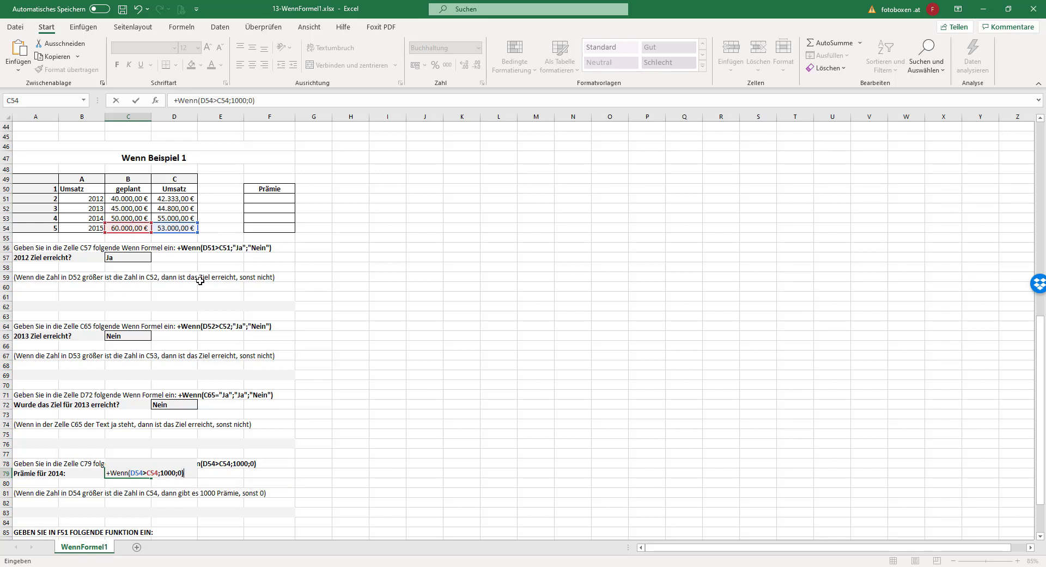
{"action": "key", "text": "Return"}
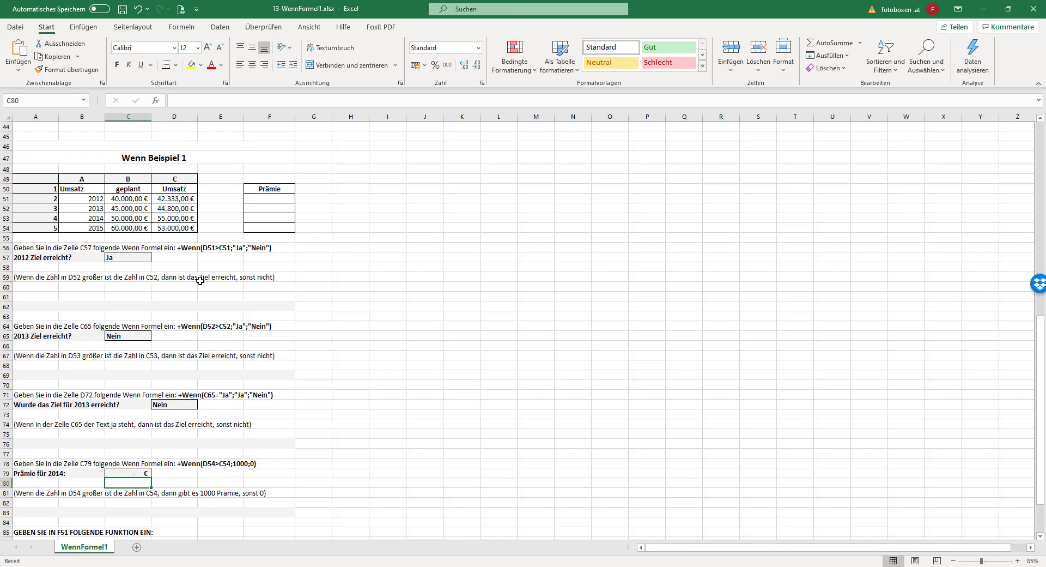
{"action": "key", "text": "Up"}
Zoom the Wenn Beispiel 1 table to 160% and inspect D51, C51 and the empty Prämie cell F51.
{"action": "left_click", "coordinate": [184, 229]}
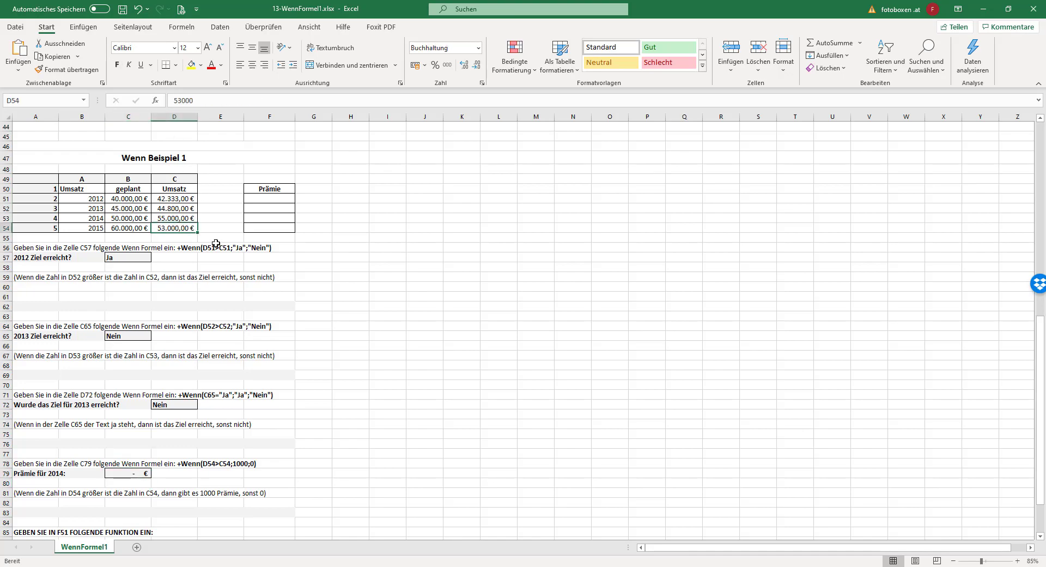
{"action": "scroll", "coordinate": [229, 247], "scroll_direction": "up", "scroll_amount": 3, "text": "ctrl"}
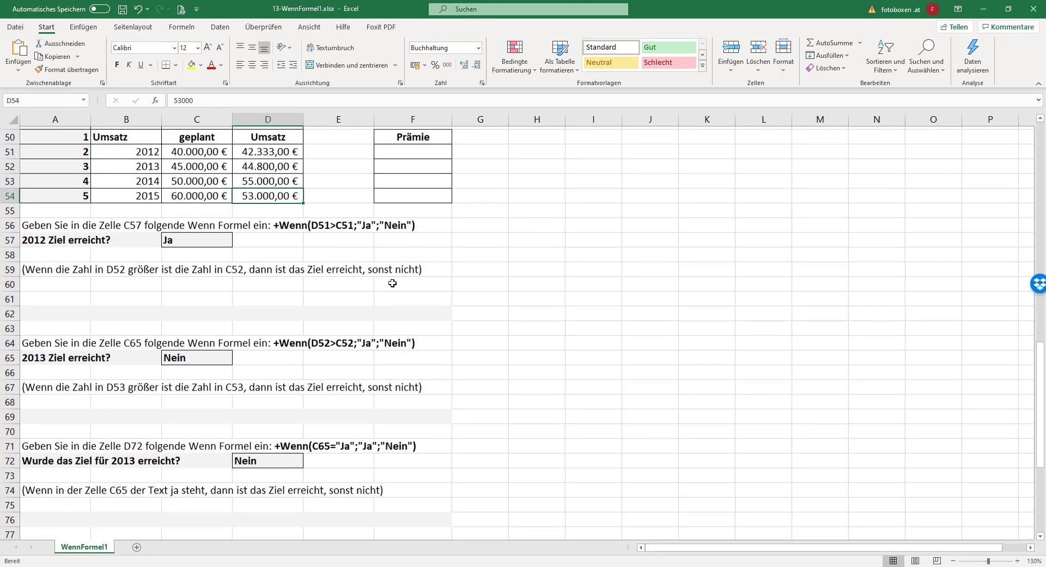
{"action": "scroll", "coordinate": [393, 283], "scroll_direction": "up", "scroll_amount": 1}
{"action": "scroll", "coordinate": [398, 283], "scroll_direction": "up", "scroll_amount": 2}
{"action": "scroll", "coordinate": [416, 297], "scroll_direction": "up", "scroll_amount": 1, "text": "ctrl"}
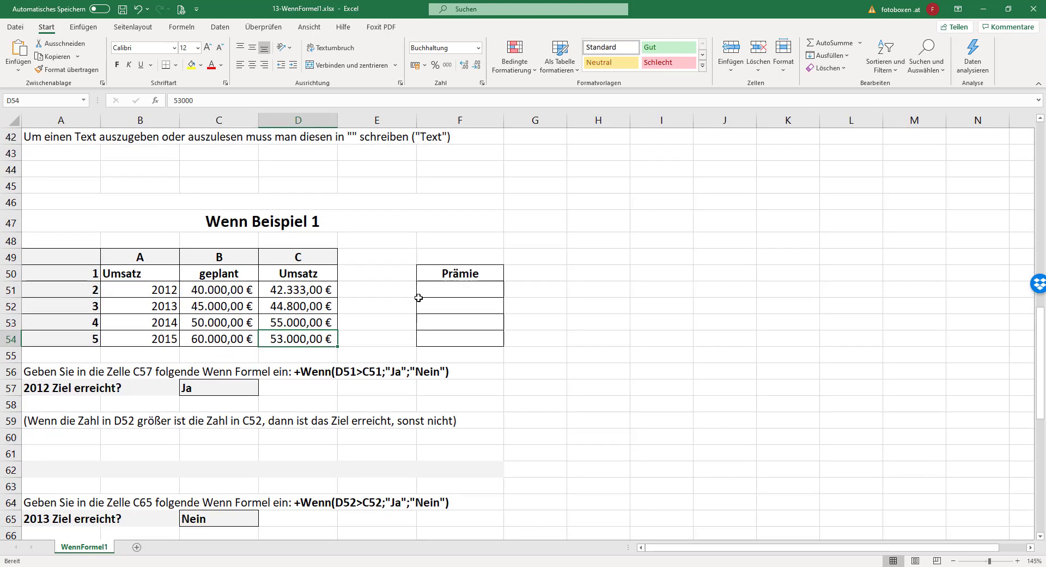
{"action": "left_click", "coordinate": [478, 286]}
{"action": "scroll", "coordinate": [472, 303], "scroll_direction": "up", "scroll_amount": 1, "text": "ctrl"}
{"action": "scroll", "coordinate": [451, 268], "scroll_direction": "up", "scroll_amount": 1}
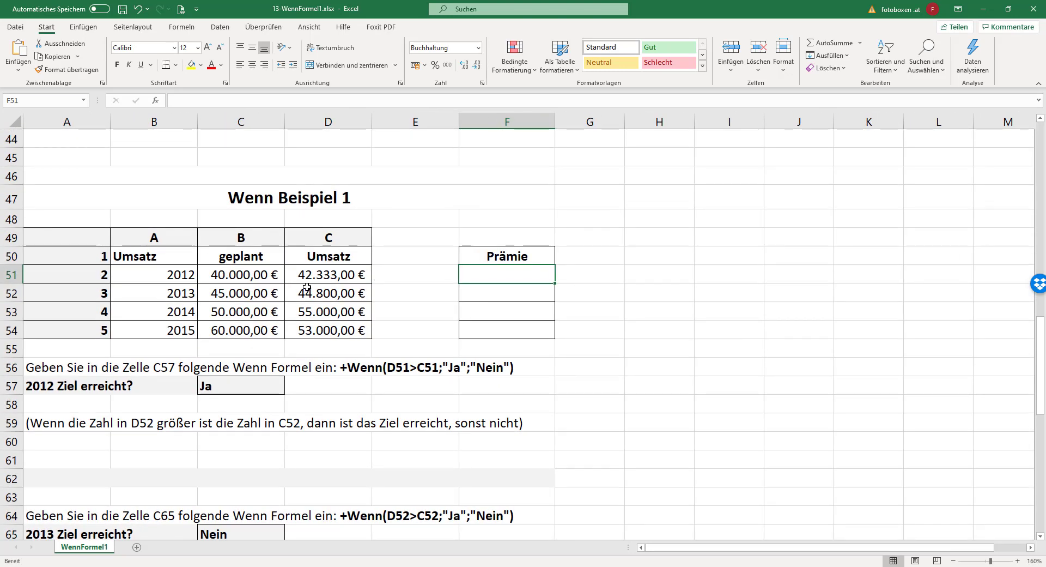
{"action": "left_click", "coordinate": [320, 275]}
{"action": "left_click", "coordinate": [232, 272]}
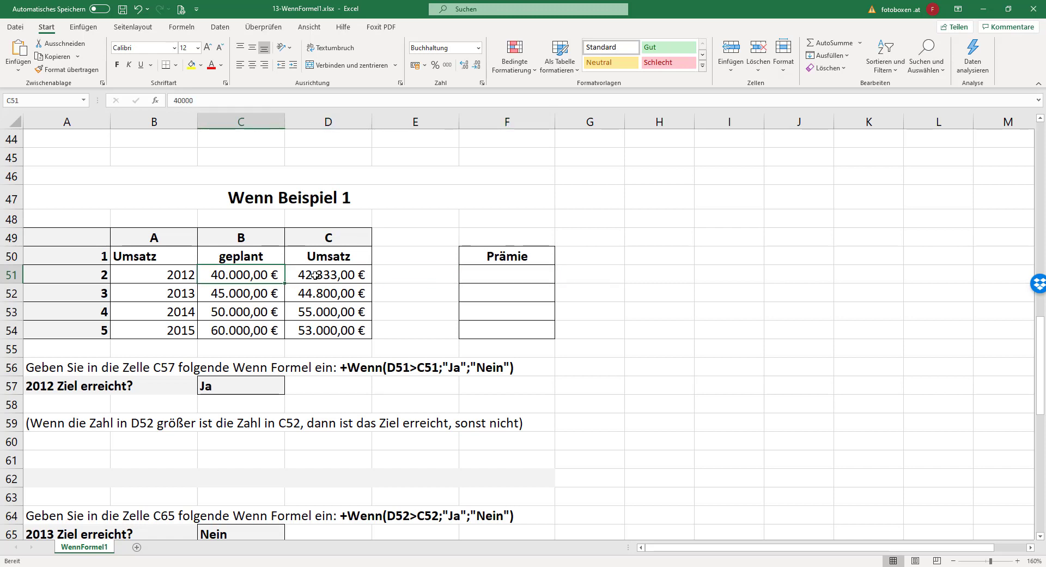
{"action": "left_click", "coordinate": [316, 275]}
{"action": "left_click", "coordinate": [495, 276]}
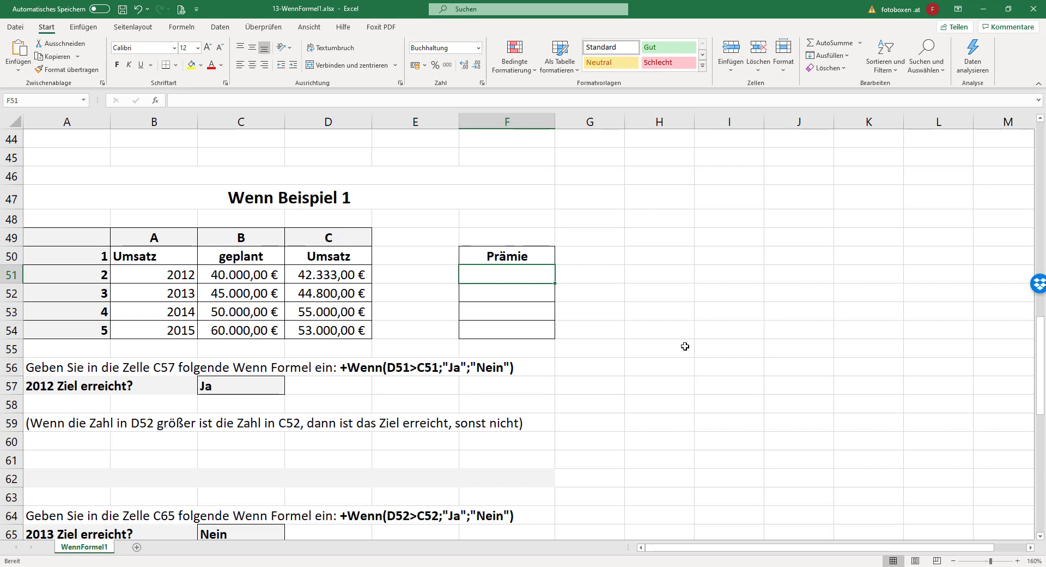
Enter +Wenn(D51>C51;1000;0) in F51 to pay 1.000 € when 2012 Umsatz beats the plan.
{"action": "type", "text": "+Wenn("}
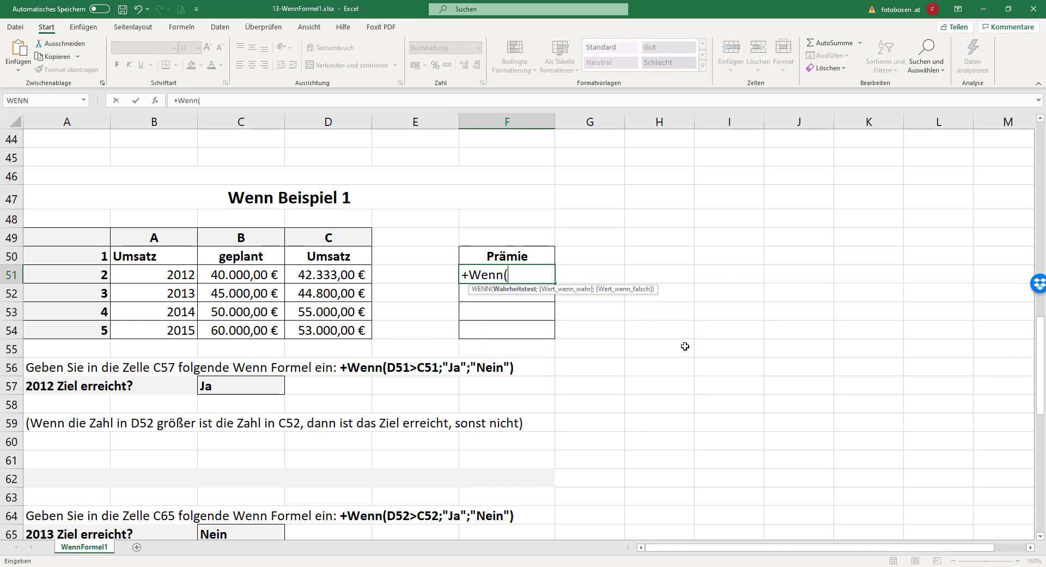
{"action": "left_click", "coordinate": [340, 279]}
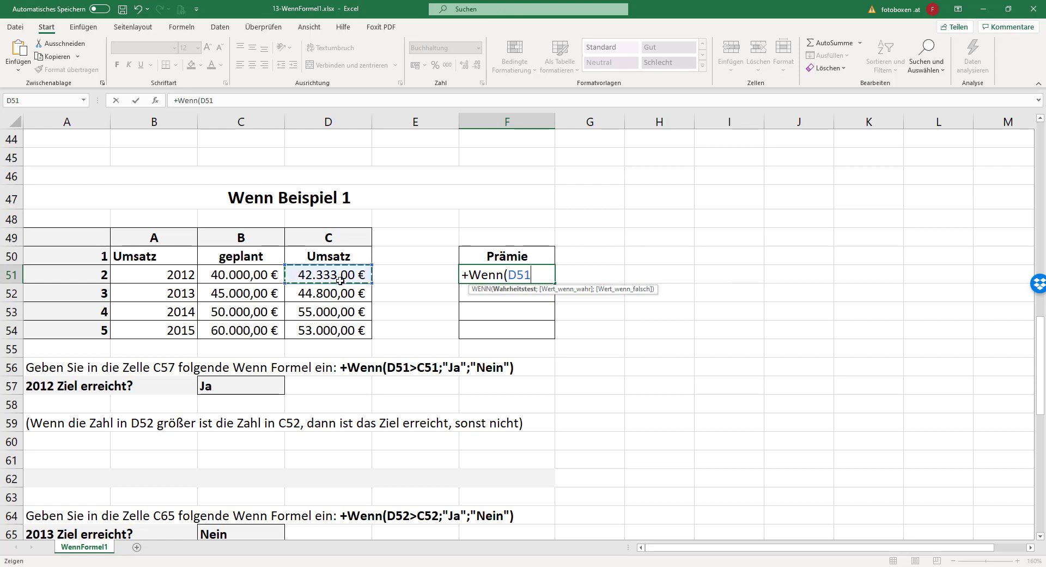
{"action": "type", "text": ">"}
{"action": "left_click", "coordinate": [231, 272]}
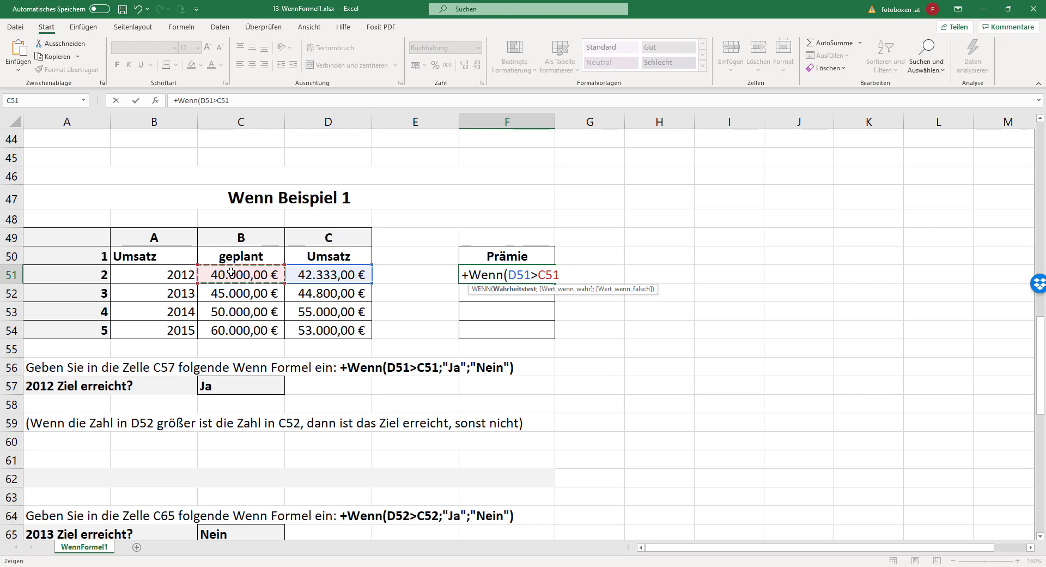
{"action": "type", "text": ";1"}
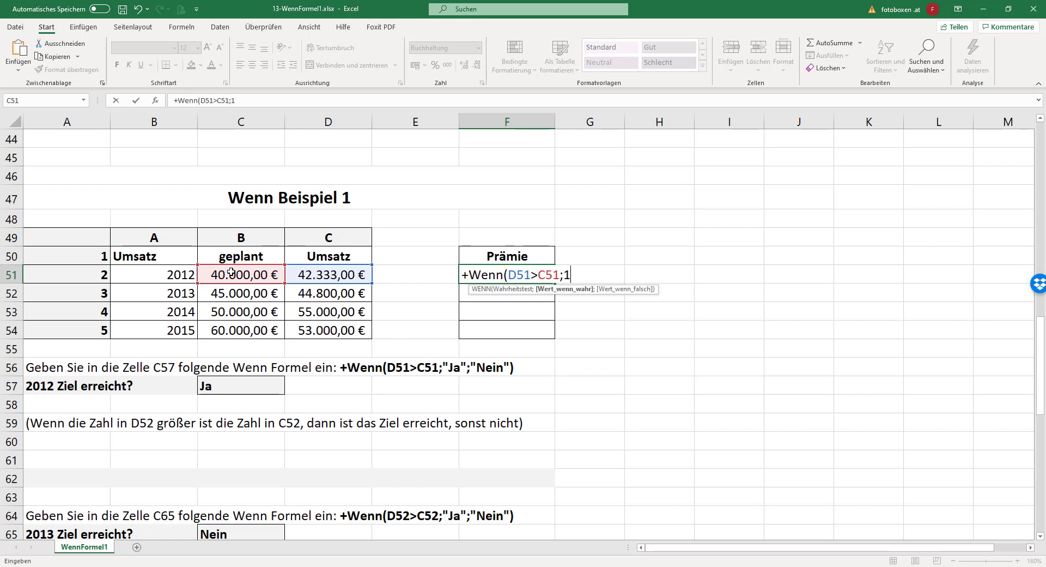
{"action": "type", "text": "000"}
{"action": "type", "text": ";"}
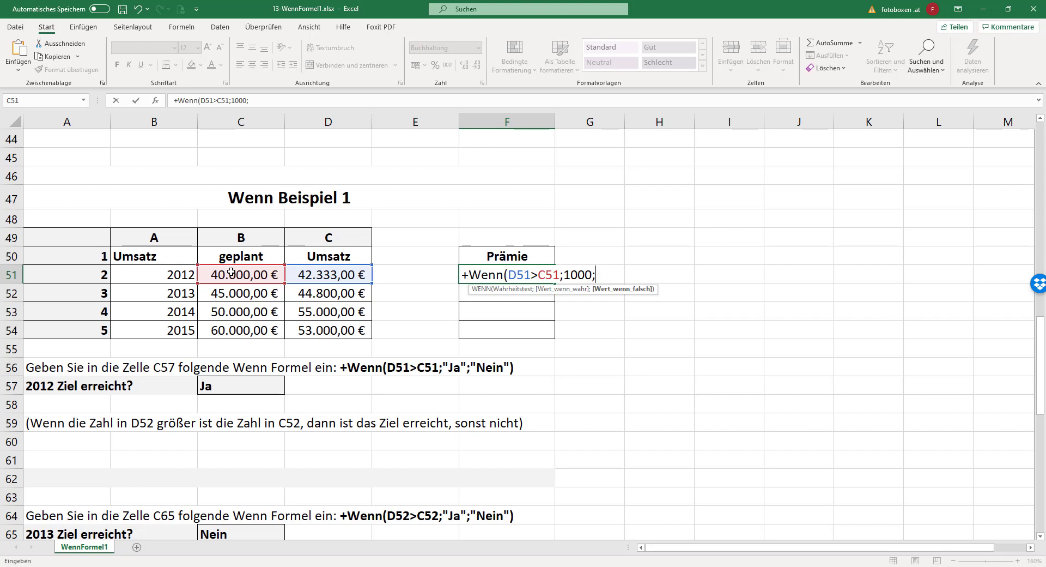
{"action": "type", "text": "0"}
{"action": "key", "text": "Return"}
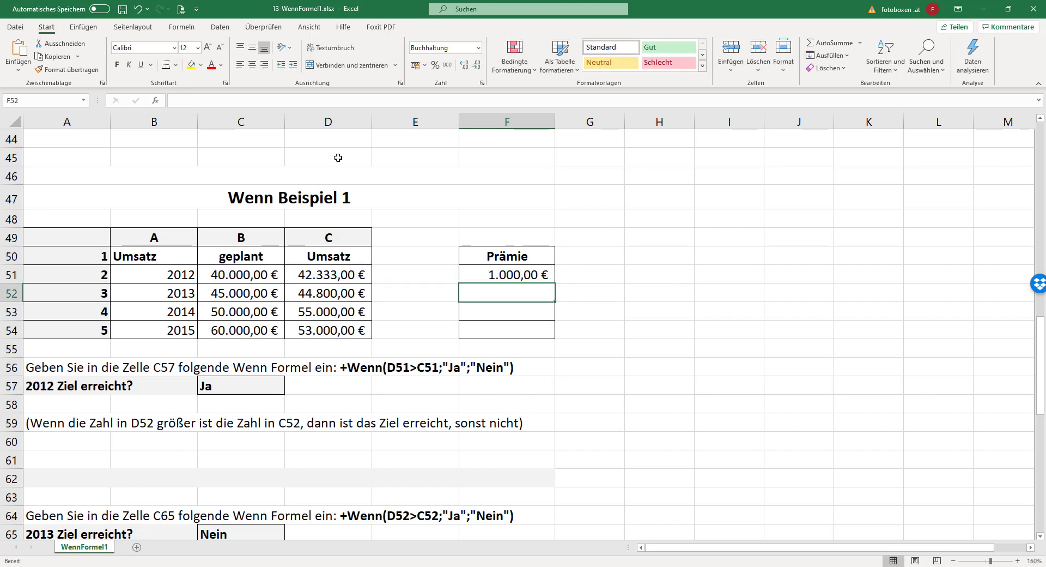
Fill the F51 Prämie formula down to F54.
{"action": "left_click", "coordinate": [497, 267]}
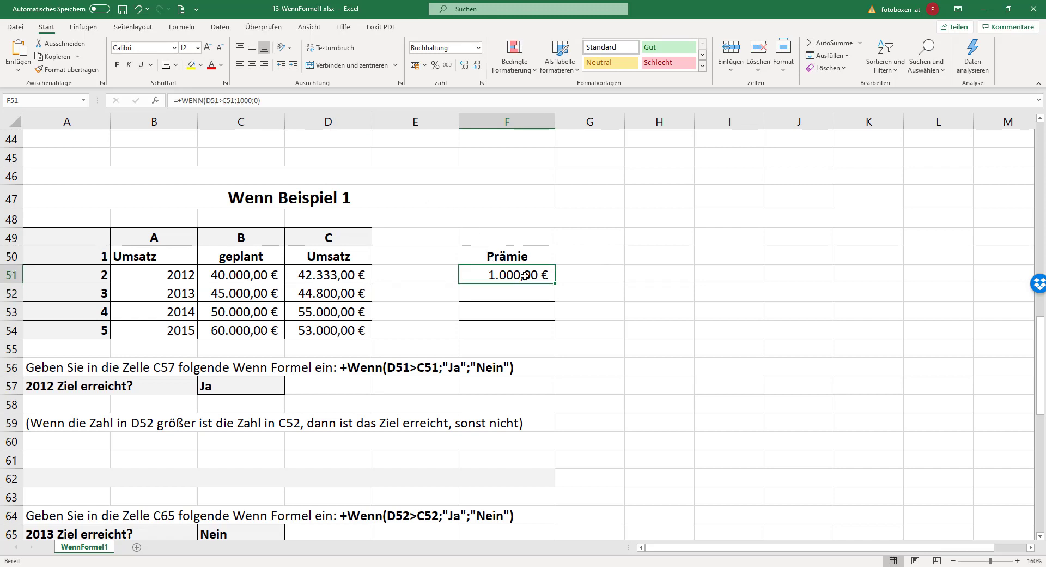
{"action": "left_click_drag", "start_coordinate": [555, 283], "coordinate": [549, 329]}
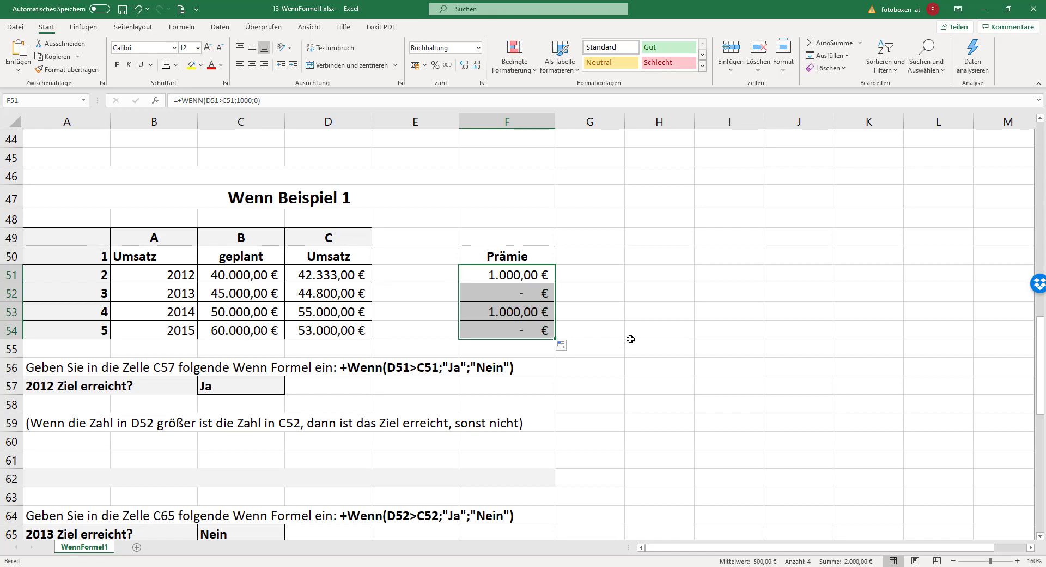
{"action": "left_click", "coordinate": [659, 348]}
Highlight the 2013 and 2015 rows to compare planned values with Umsatz.
{"action": "left_click", "coordinate": [304, 294]}
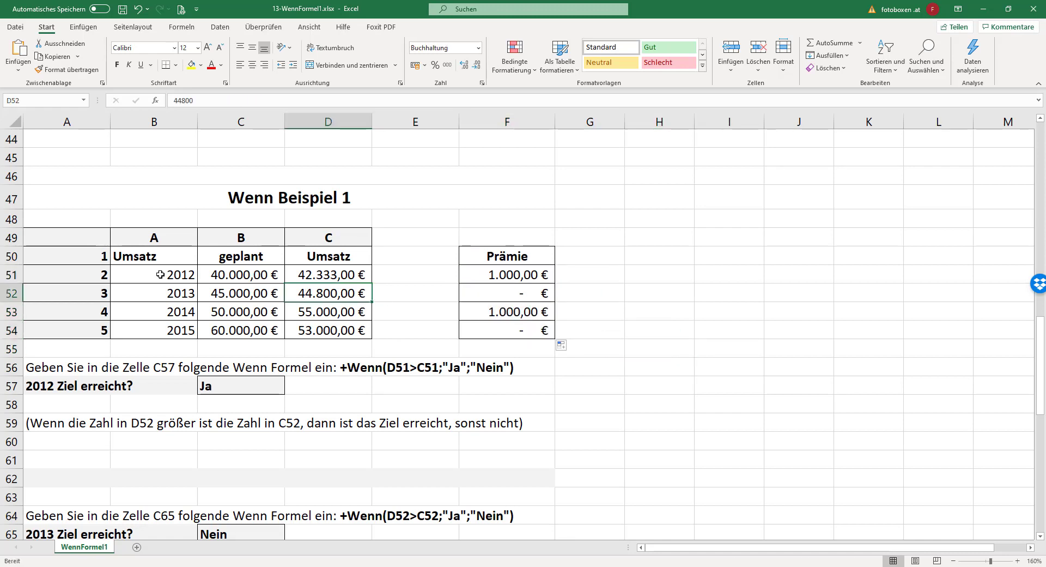
{"action": "mouse_move", "coordinate": [154, 294]}
{"action": "left_mouse_down"}
{"action": "mouse_move", "coordinate": [359, 278]}
{"action": "mouse_move", "coordinate": [362, 294]}
{"action": "left_mouse_up"}
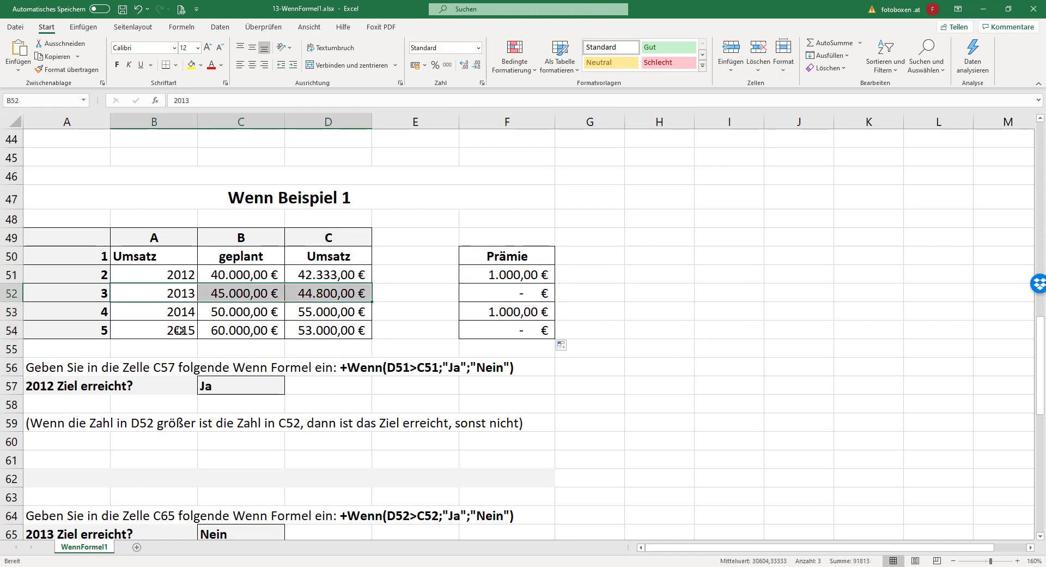
{"action": "left_click_drag", "start_coordinate": [180, 330], "coordinate": [349, 330]}
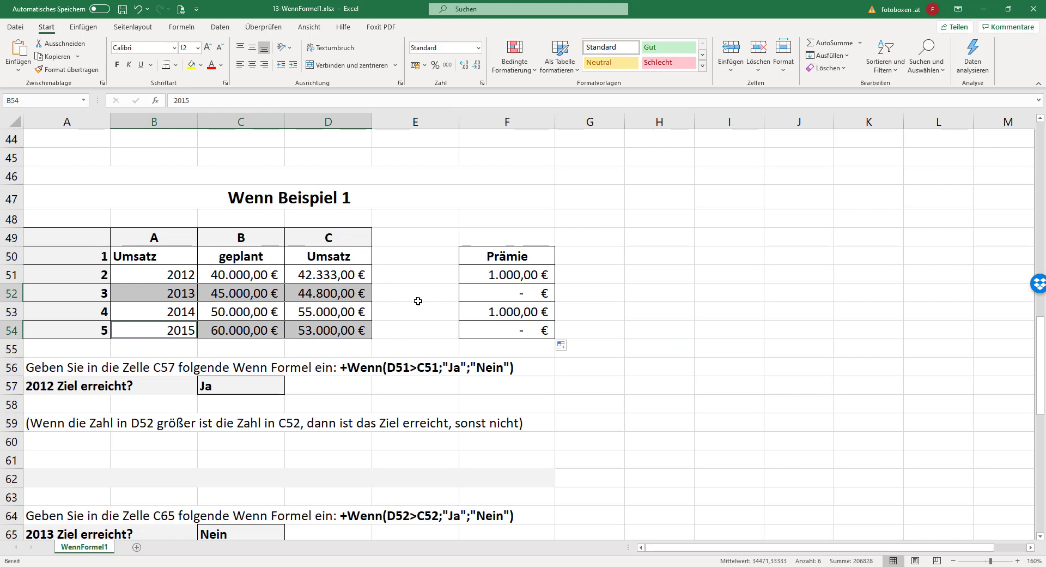
Check the copied Prämie formulas in F51, F53 and F54.
{"action": "left_click", "coordinate": [532, 330]}
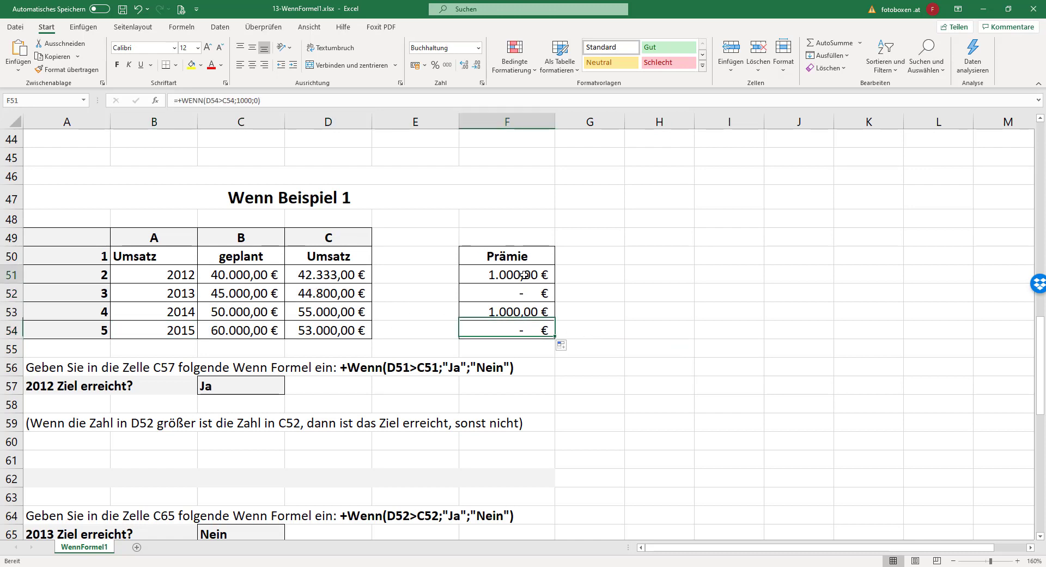
{"action": "left_click", "coordinate": [507, 275]}
{"action": "left_click", "coordinate": [507, 311]}
{"action": "left_click", "coordinate": [508, 327]}
{"action": "left_click", "coordinate": [507, 274]}
{"action": "left_click", "coordinate": [507, 311]}
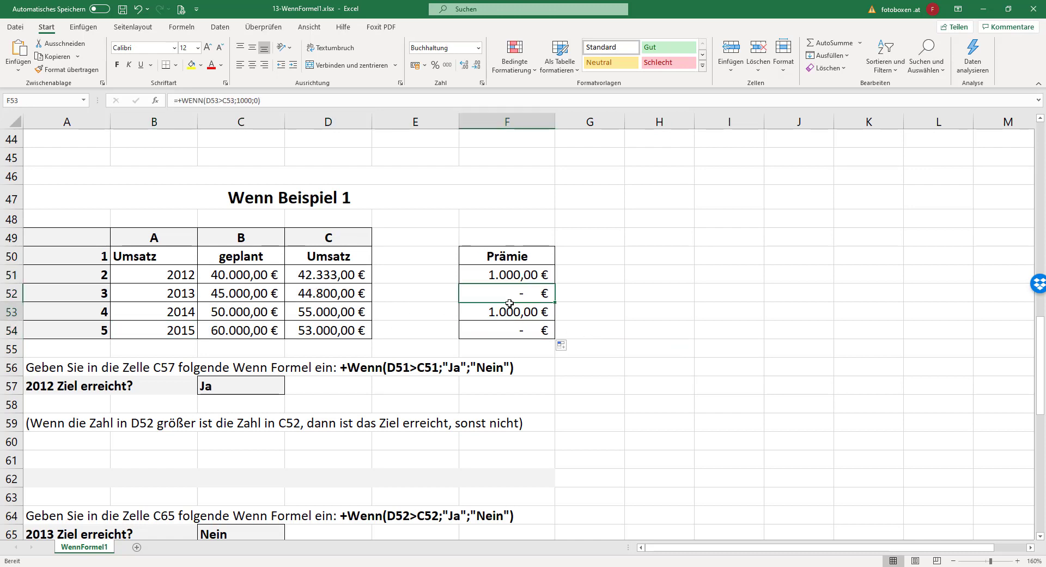
{"action": "left_click", "coordinate": [504, 323]}
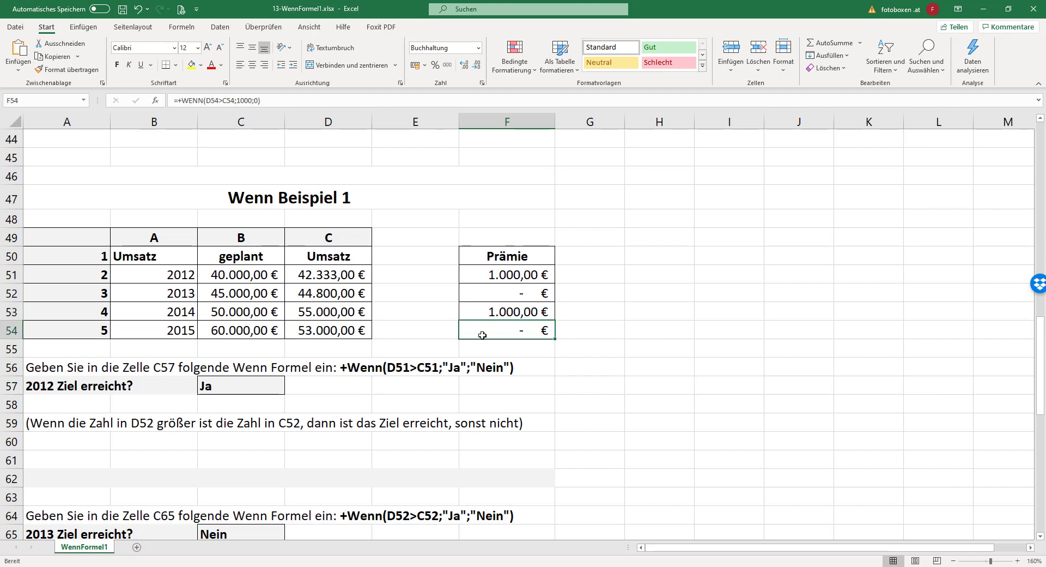
{"action": "scroll", "coordinate": [479, 338], "scroll_direction": "up", "scroll_amount": 3}
{"action": "scroll", "coordinate": [484, 340], "scroll_direction": "down", "scroll_amount": 4}
{"action": "scroll", "coordinate": [486, 341], "scroll_direction": "up", "scroll_amount": 2}
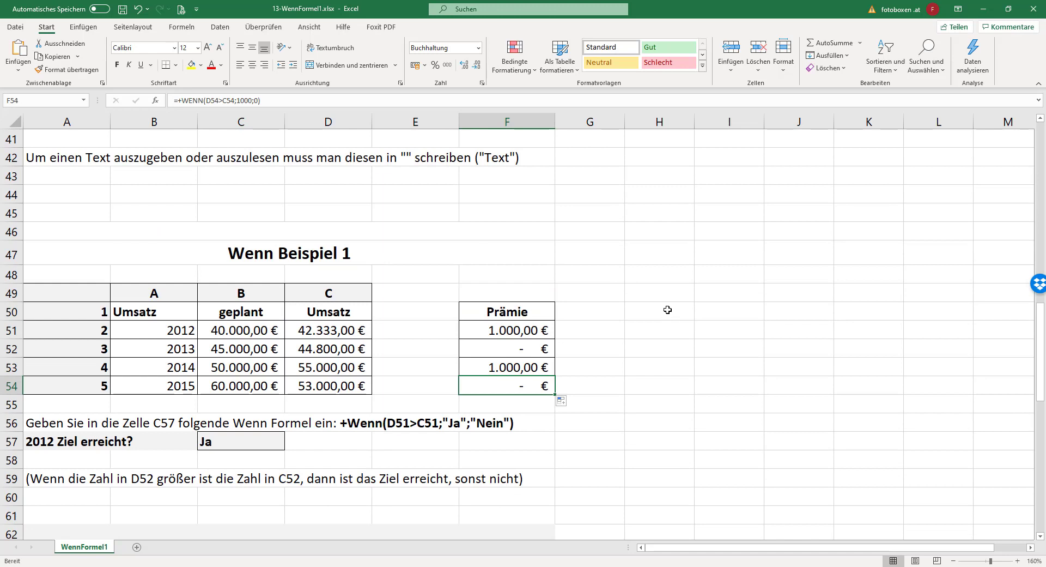
{"action": "left_click_drag", "start_coordinate": [725, 308], "coordinate": [729, 387]}
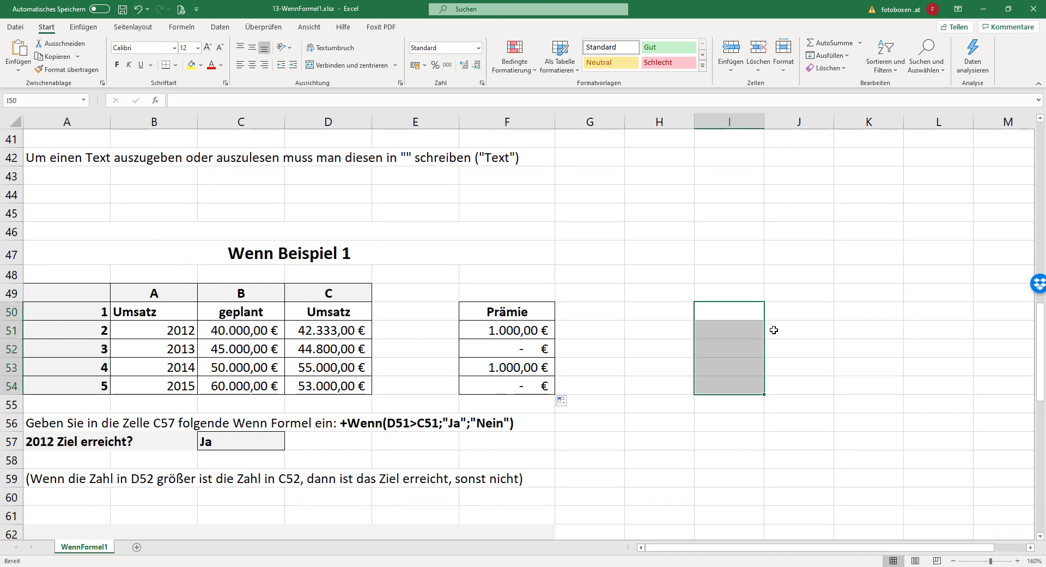
{"action": "left_click_drag", "start_coordinate": [784, 308], "coordinate": [786, 371]}
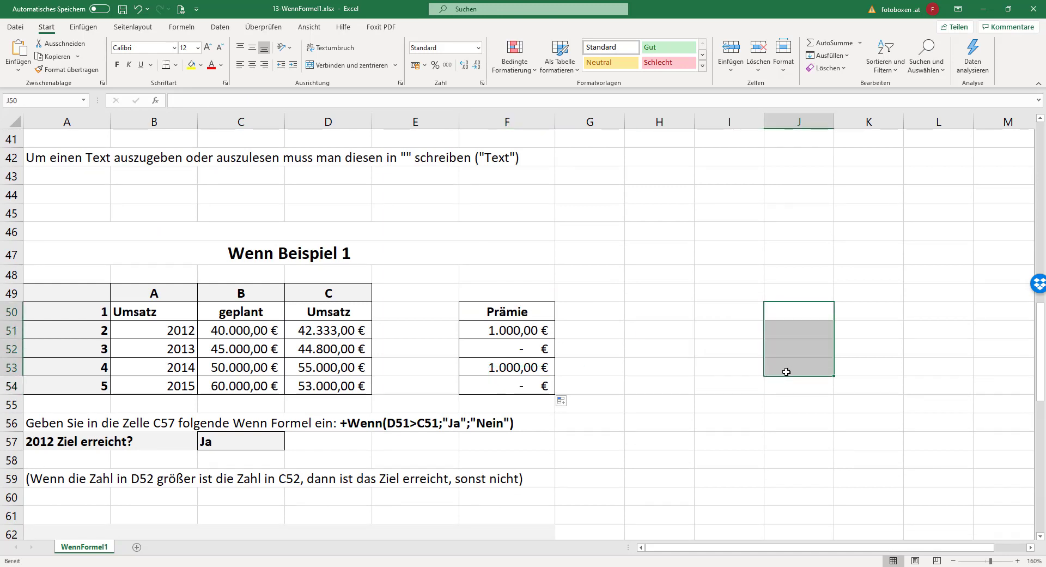
{"action": "mouse_move", "coordinate": [927, 306]}
{"action": "left_mouse_down"}
{"action": "mouse_move", "coordinate": [927, 419]}
{"action": "mouse_move", "coordinate": [922, 391]}
{"action": "left_mouse_up"}
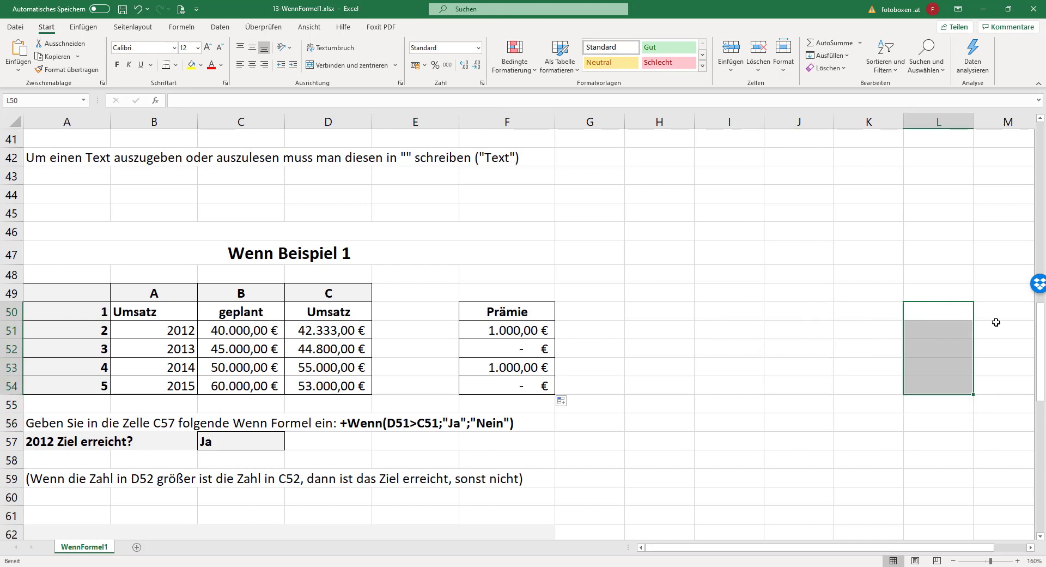
{"action": "left_click", "coordinate": [925, 330]}
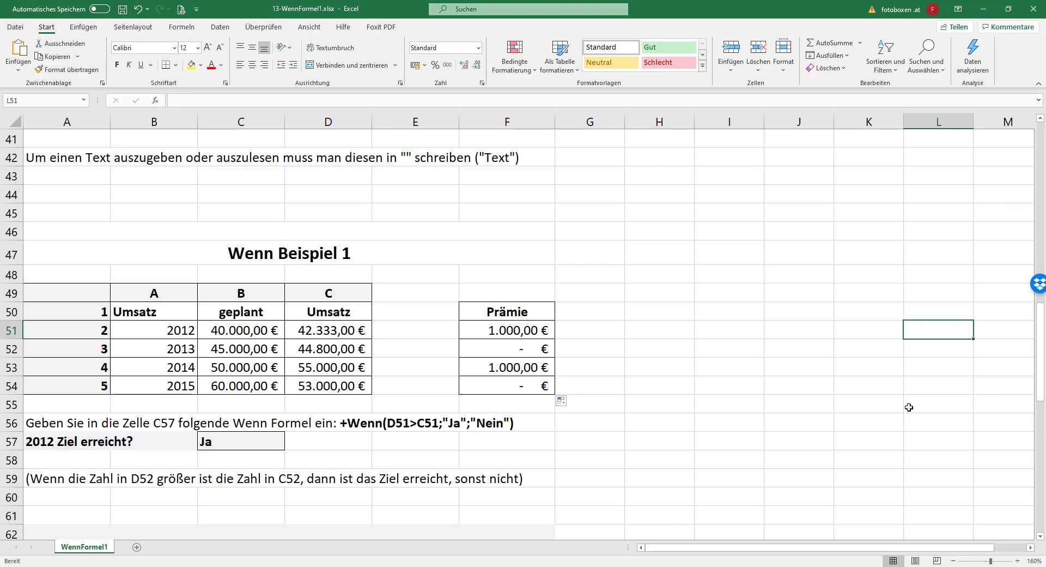
{"action": "scroll", "coordinate": [116, 305], "scroll_direction": "down", "scroll_amount": 3}
{"action": "scroll", "coordinate": [239, 388], "scroll_direction": "down", "scroll_amount": 3}
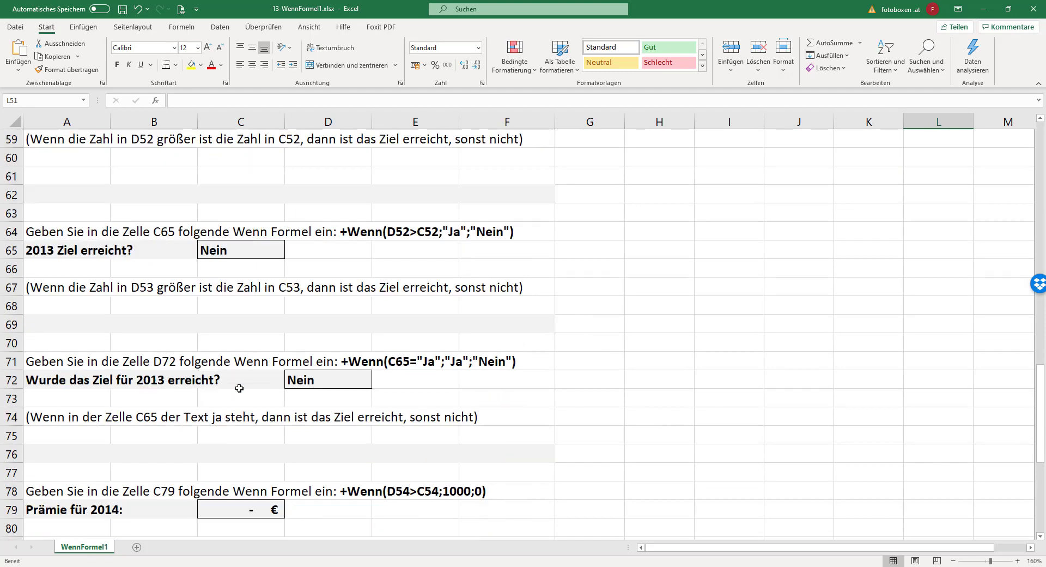
{"action": "scroll", "coordinate": [239, 388], "scroll_direction": "down", "scroll_amount": 15}
{"action": "scroll", "coordinate": [362, 362], "scroll_direction": "up", "scroll_amount": 10}
{"action": "scroll", "coordinate": [362, 362], "scroll_direction": "up", "scroll_amount": 1}
{"action": "scroll", "coordinate": [363, 353], "scroll_direction": "down", "scroll_amount": 2}
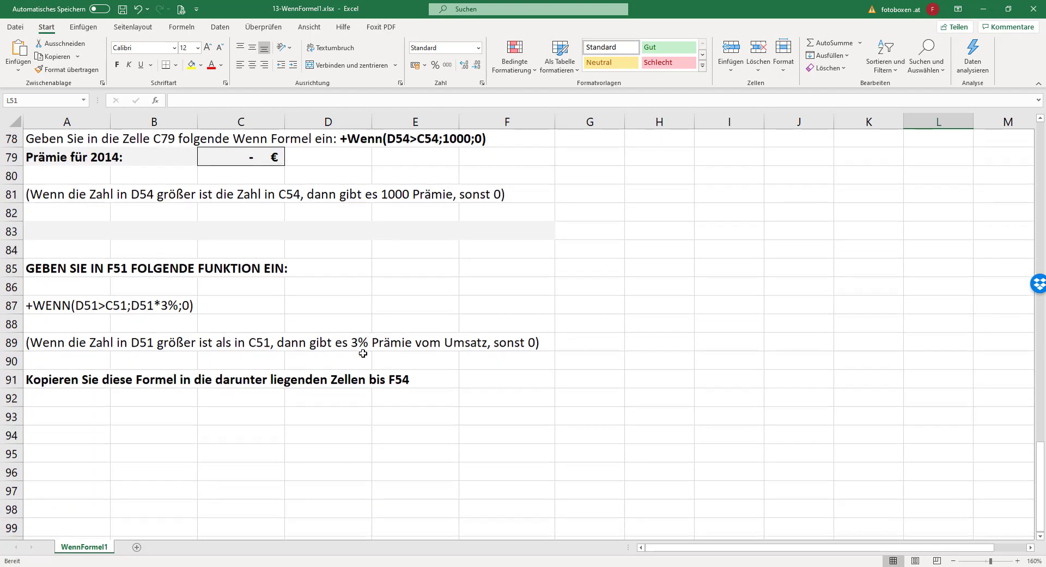
{"action": "scroll", "coordinate": [363, 354], "scroll_direction": "down", "scroll_amount": 2}
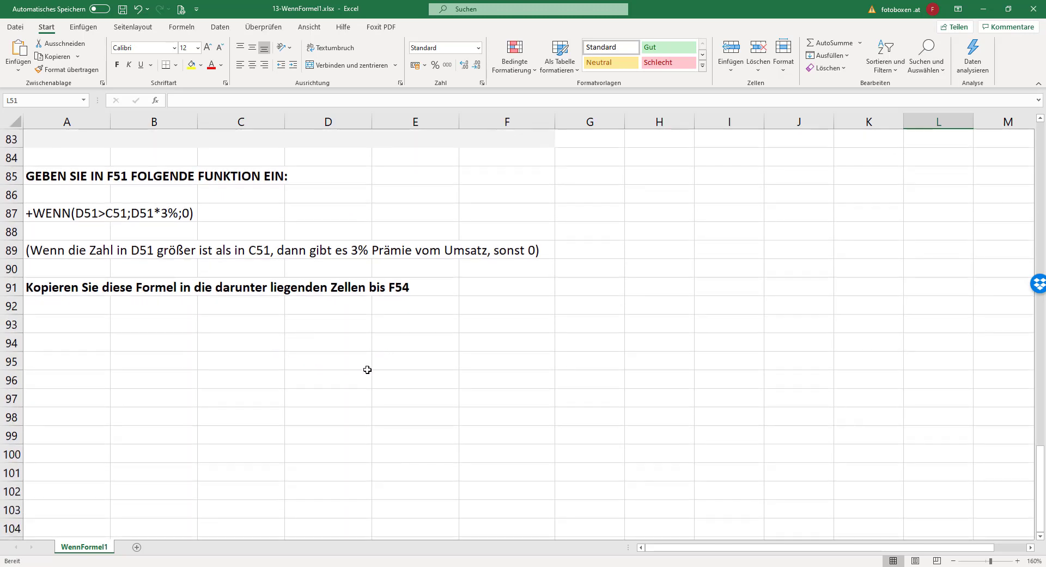
{"action": "scroll", "coordinate": [382, 373], "scroll_direction": "up", "scroll_amount": 1}
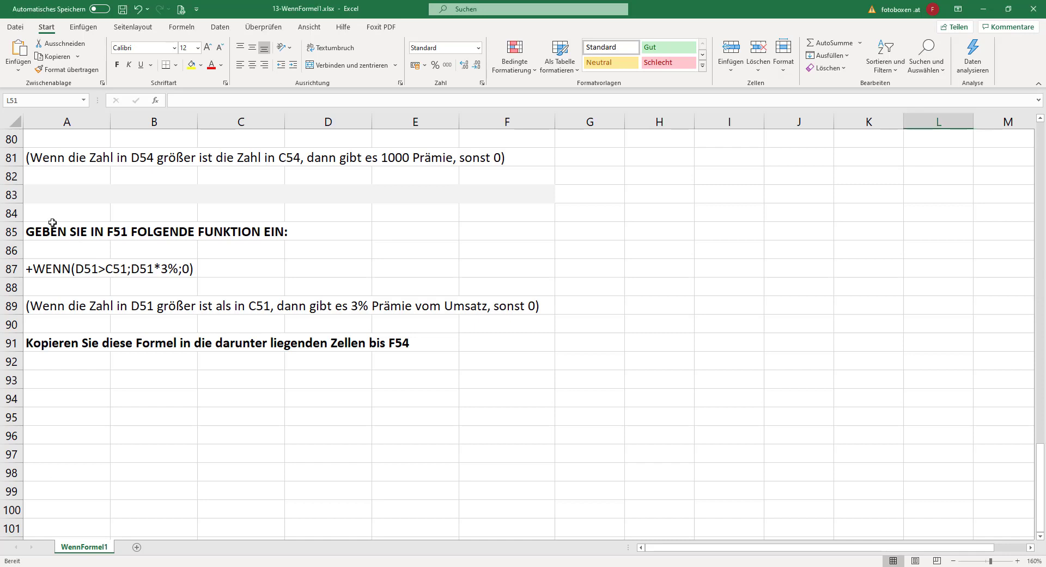
{"action": "left_click_drag", "start_coordinate": [52, 224], "coordinate": [556, 384]}
{"action": "left_click", "coordinate": [298, 470]}
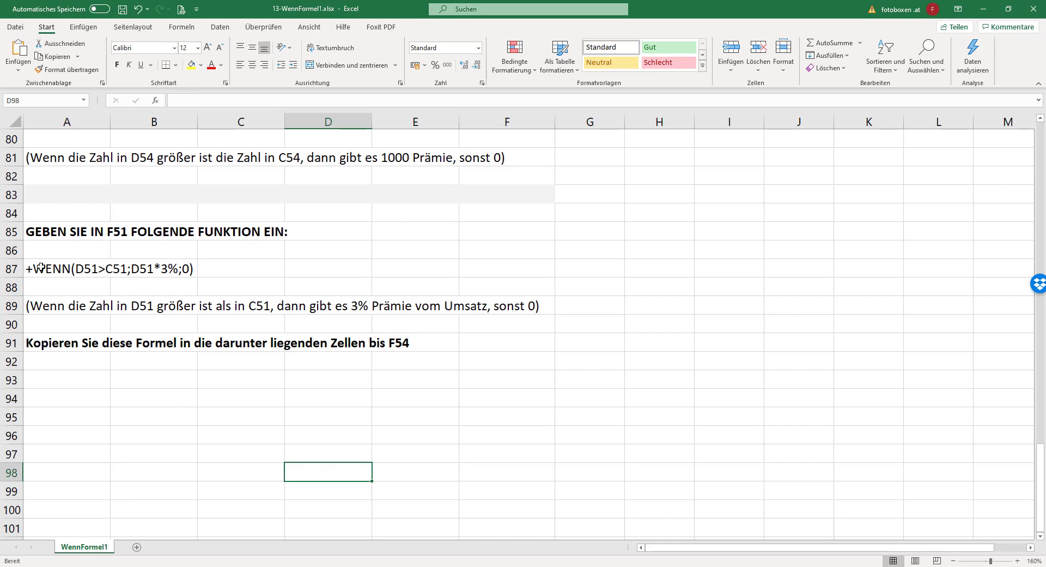
{"action": "left_click_drag", "start_coordinate": [41, 306], "coordinate": [480, 312]}
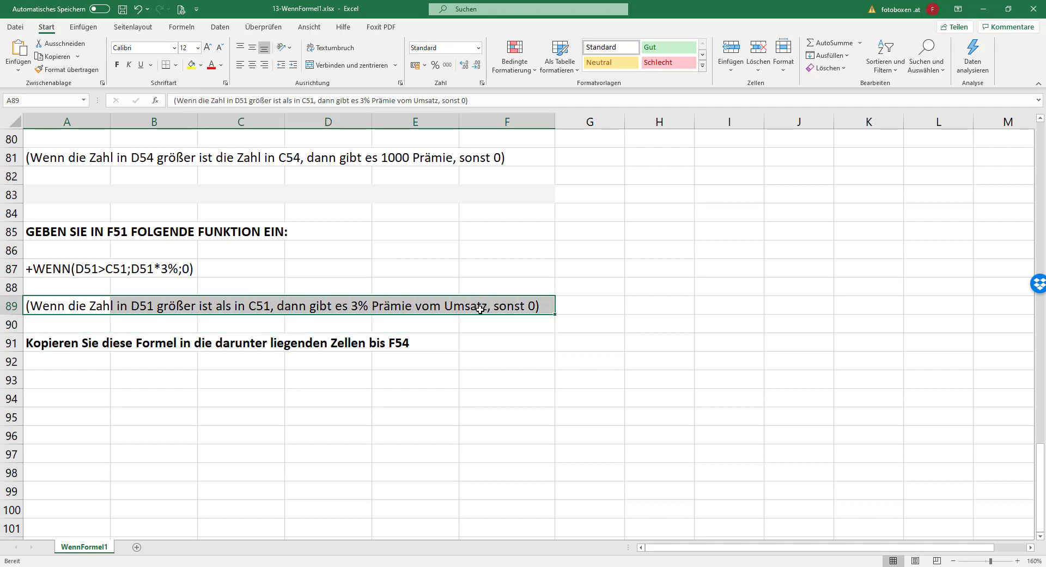
{"action": "left_click", "coordinate": [423, 376]}
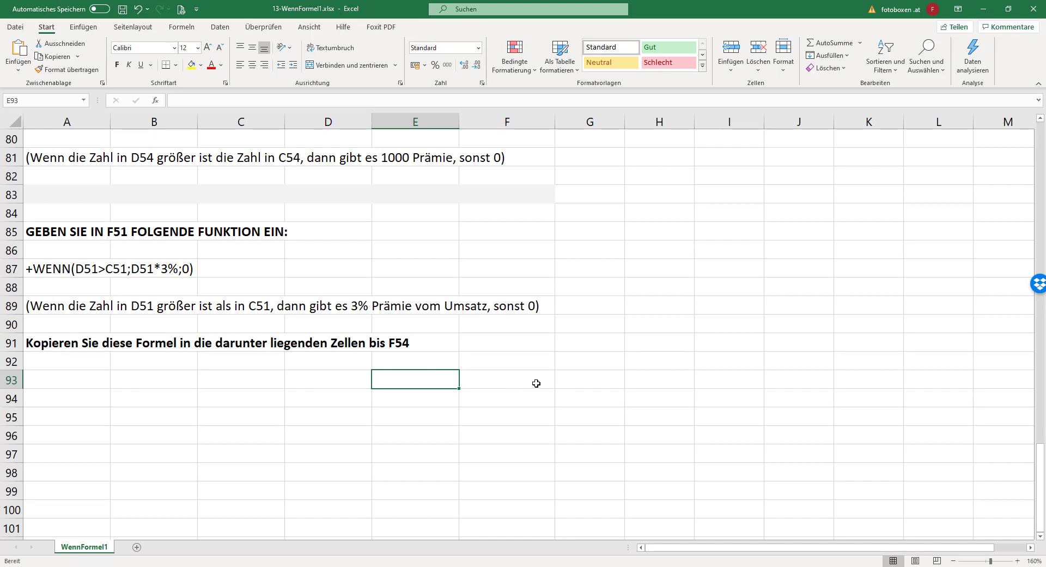
{"action": "scroll", "coordinate": [568, 416], "scroll_direction": "up", "scroll_amount": 9}
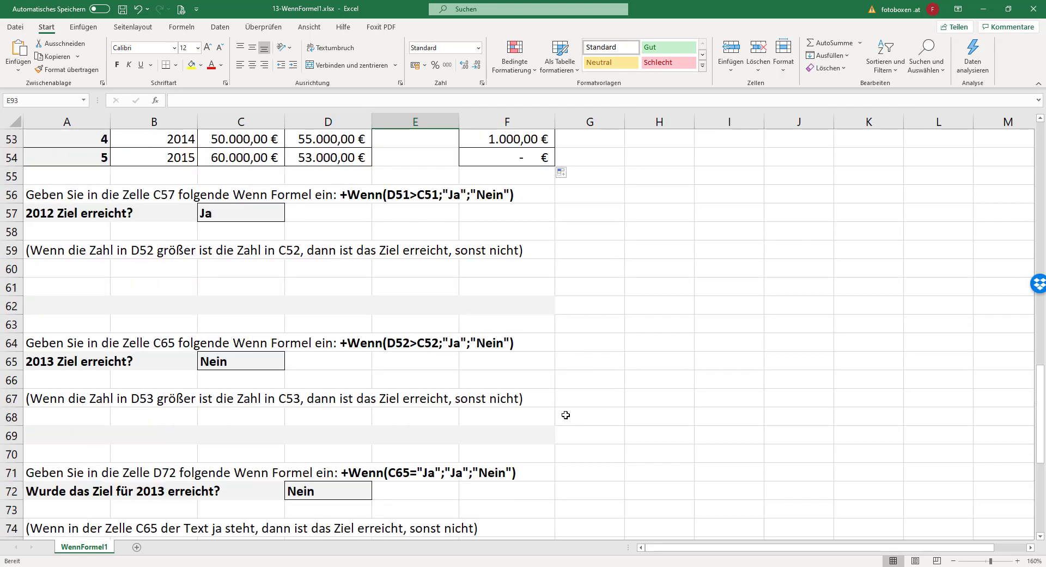
{"action": "scroll", "coordinate": [567, 416], "scroll_direction": "up", "scroll_amount": 7}
{"action": "scroll", "coordinate": [578, 386], "scroll_direction": "down", "scroll_amount": 6}
{"action": "scroll", "coordinate": [599, 333], "scroll_direction": "up", "scroll_amount": 2}
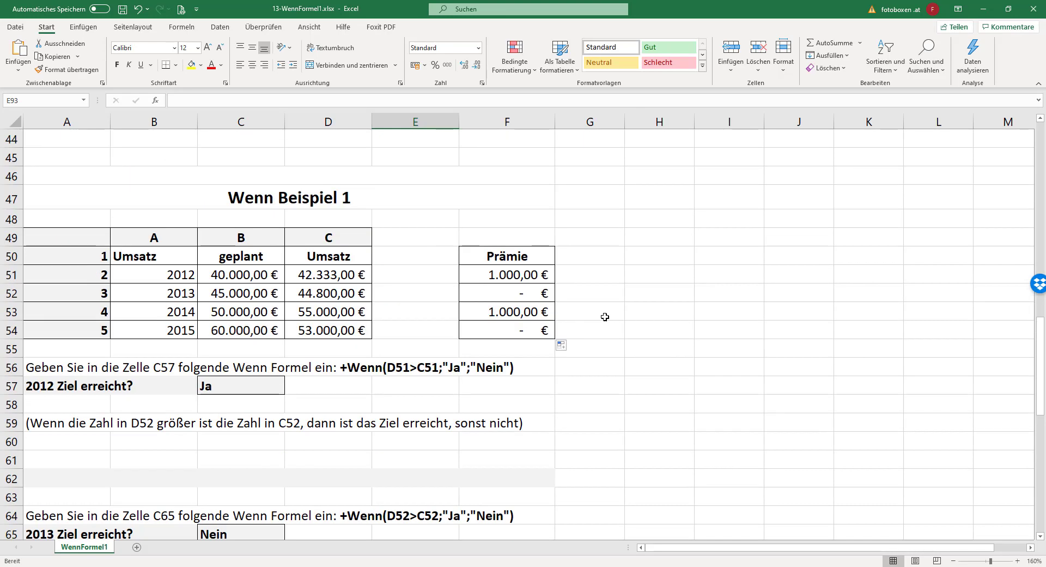
{"action": "left_click", "coordinate": [508, 269]}
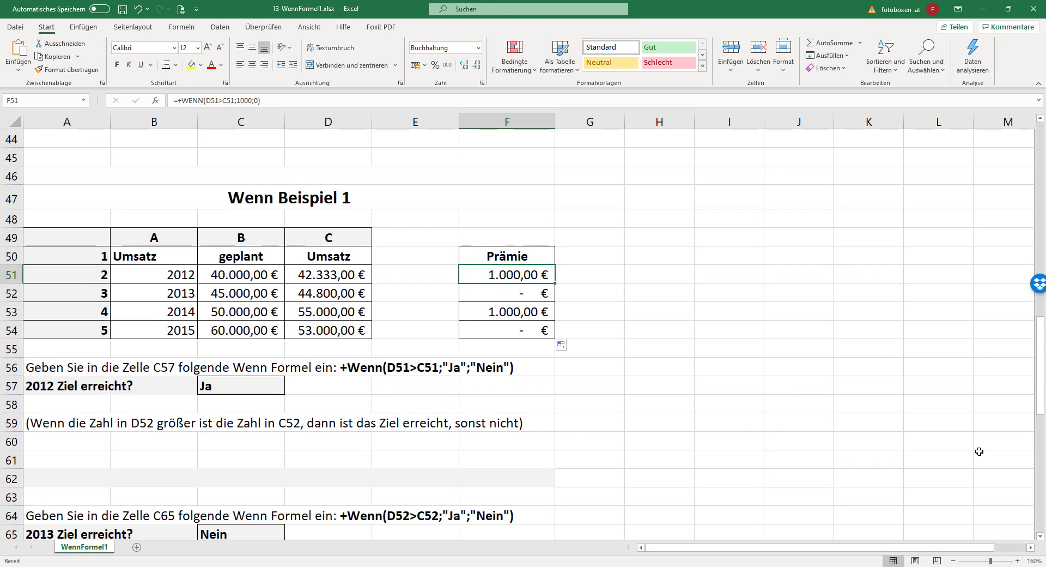
Enter +Wenn(D51>C51;D51*3%;0) in F51 for a 3% bonus of 1.269,99 €.
{"action": "type", "text": "+W"}
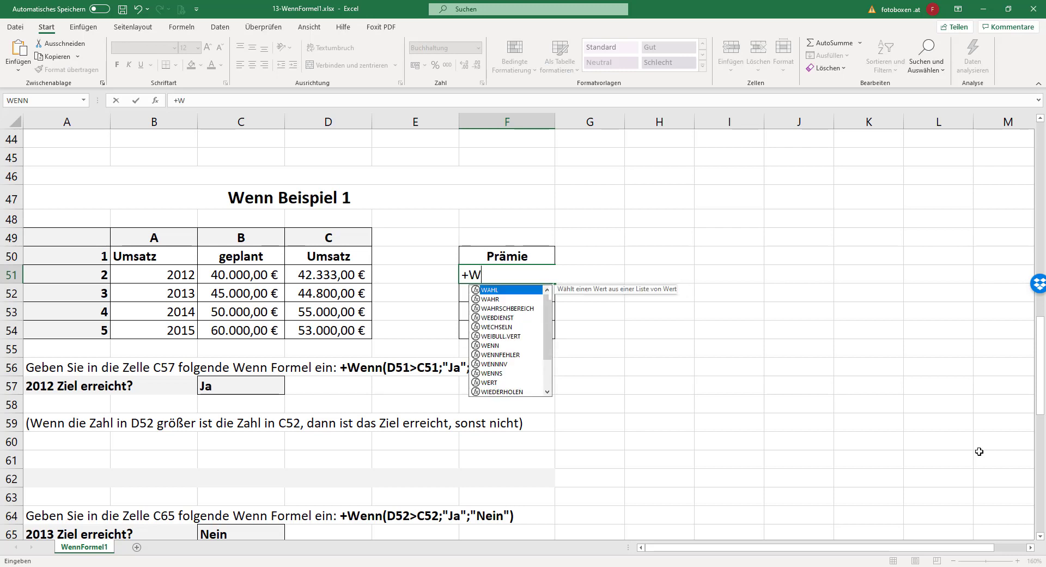
{"action": "type", "text": "enn("}
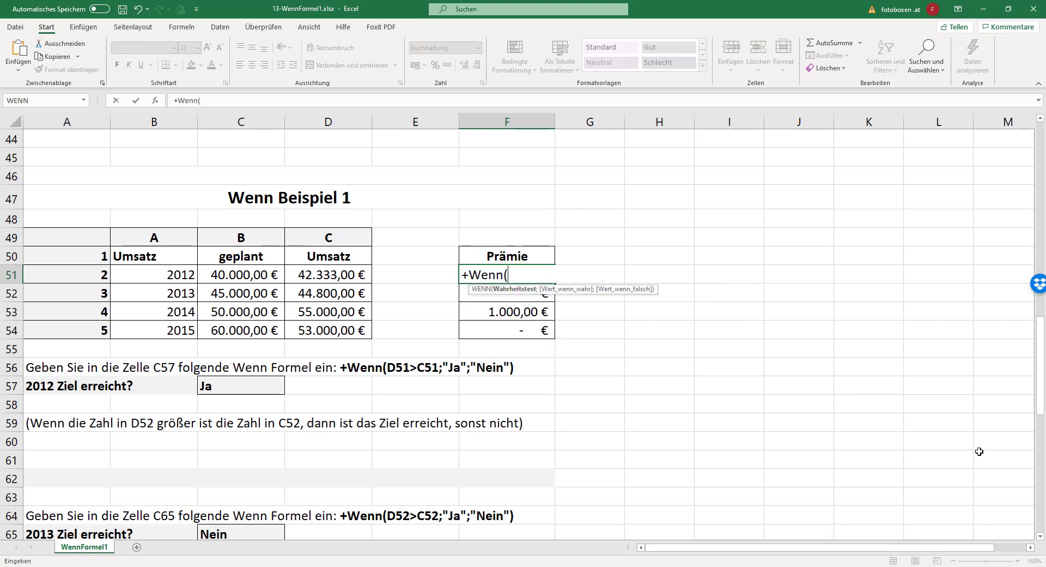
{"action": "left_click", "coordinate": [317, 276]}
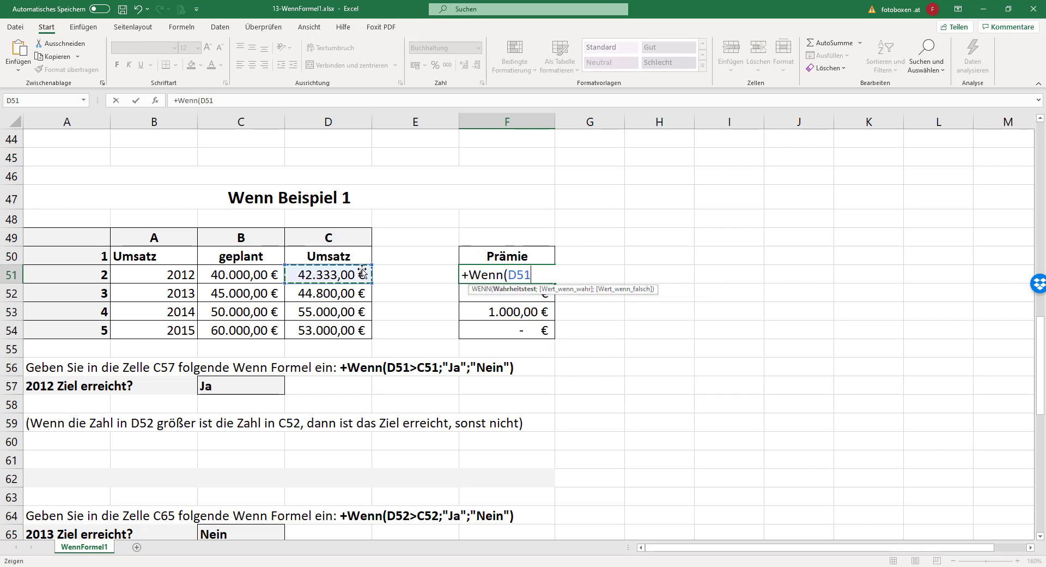
{"action": "type", "text": ">"}
{"action": "left_click", "coordinate": [247, 275]}
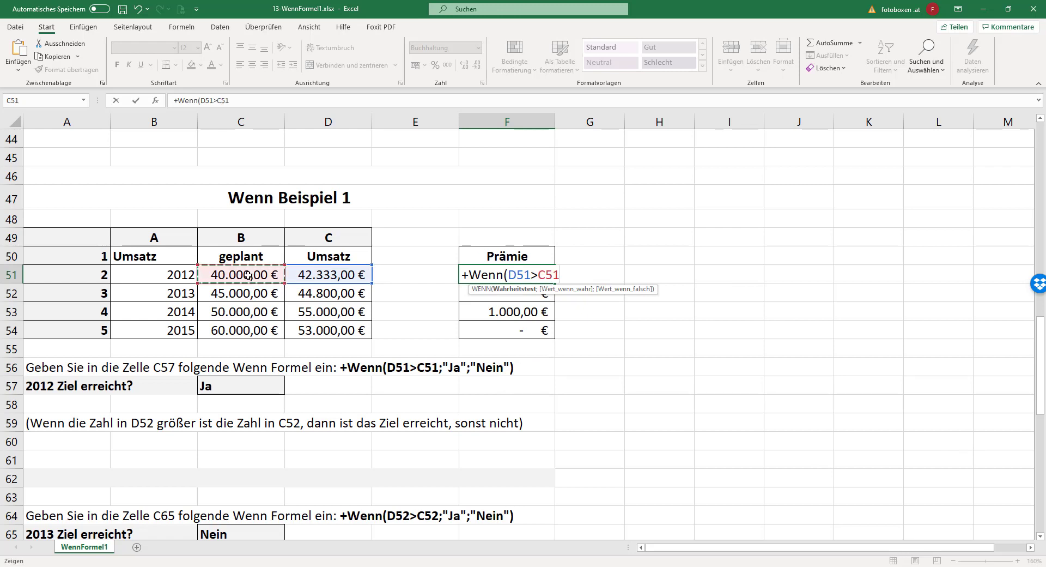
{"action": "type", "text": ";"}
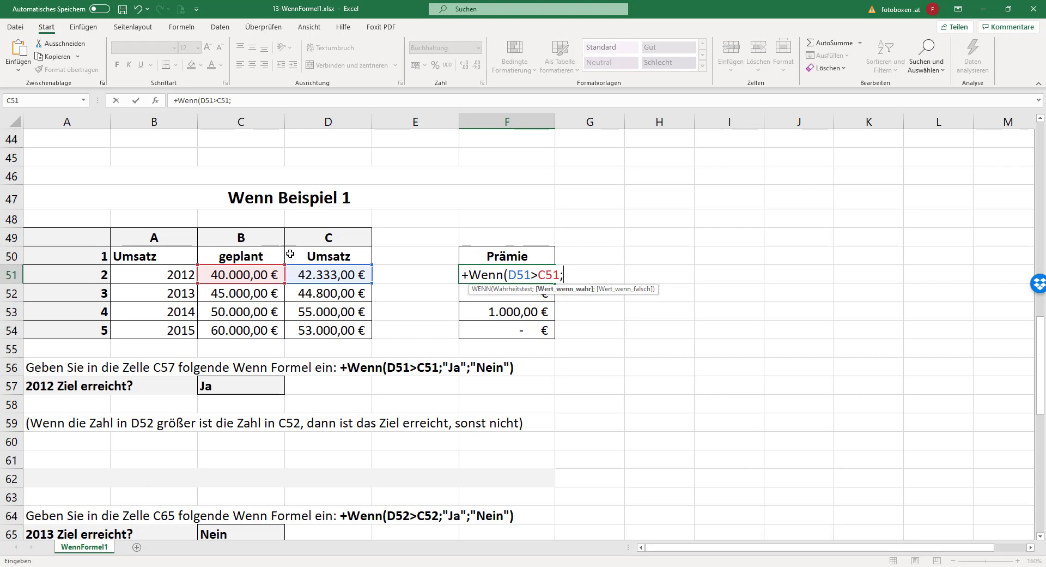
{"action": "left_click", "coordinate": [318, 274]}
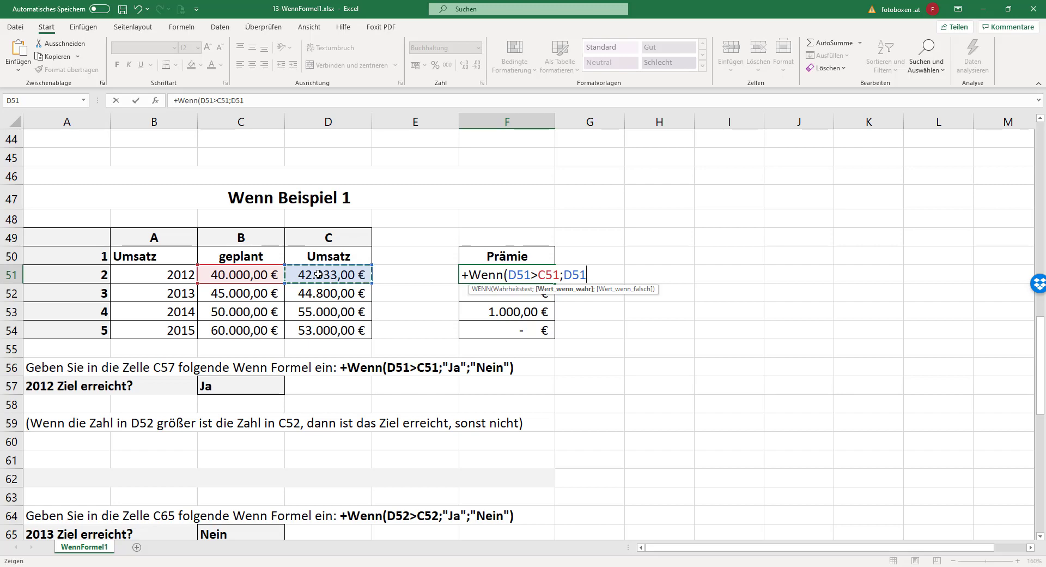
{"action": "type", "text": "*3%"}
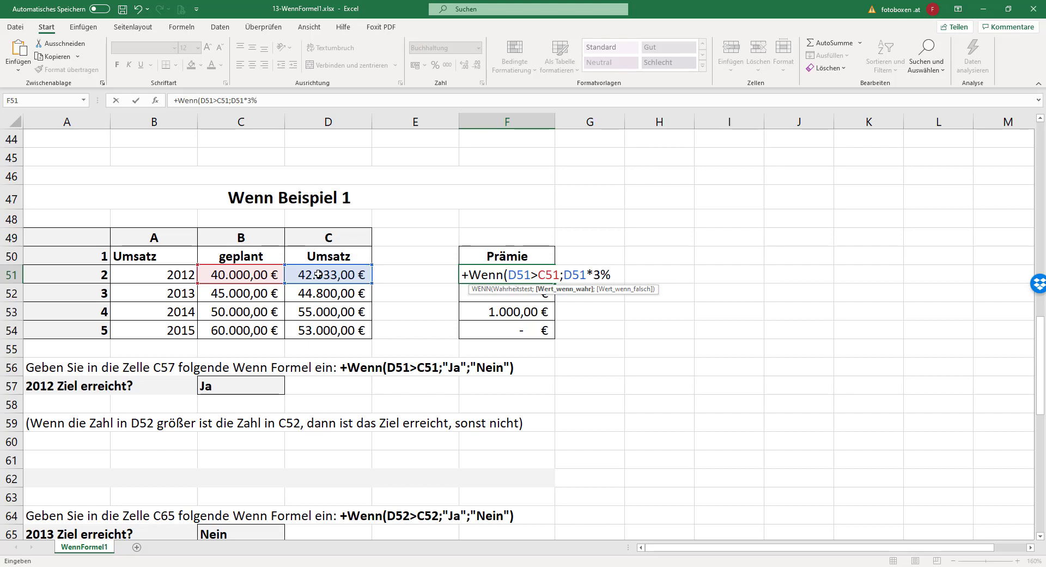
{"action": "type", "text": ";0"}
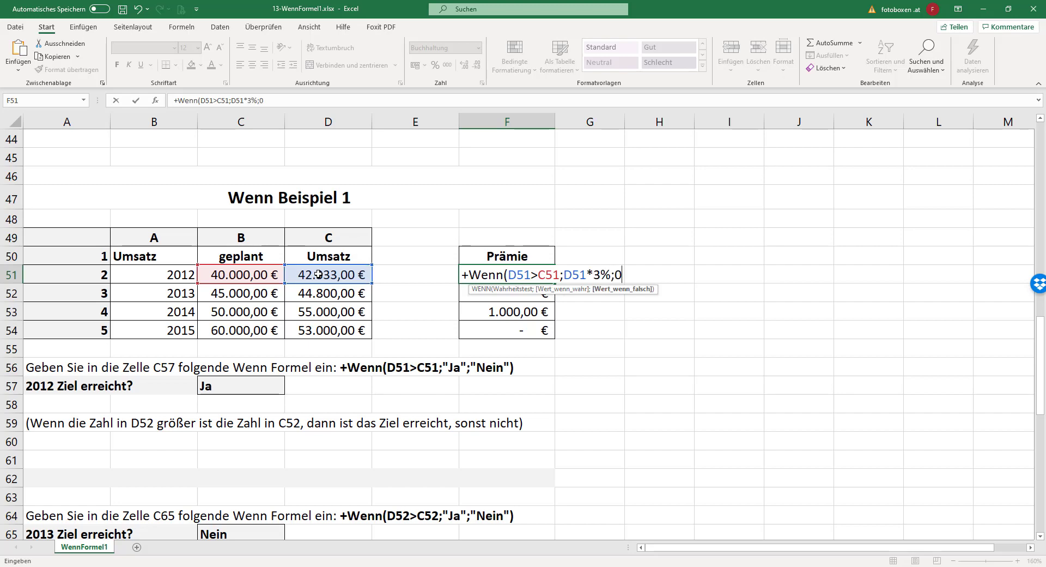
{"action": "type", "text": ")"}
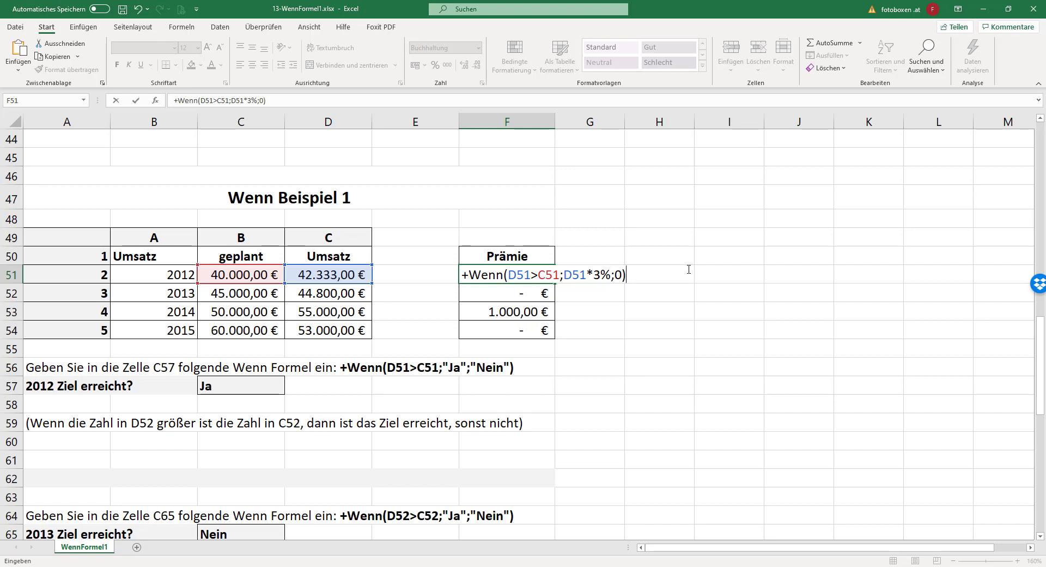
{"action": "key", "text": "Return"}
{"action": "key", "text": "Up"}
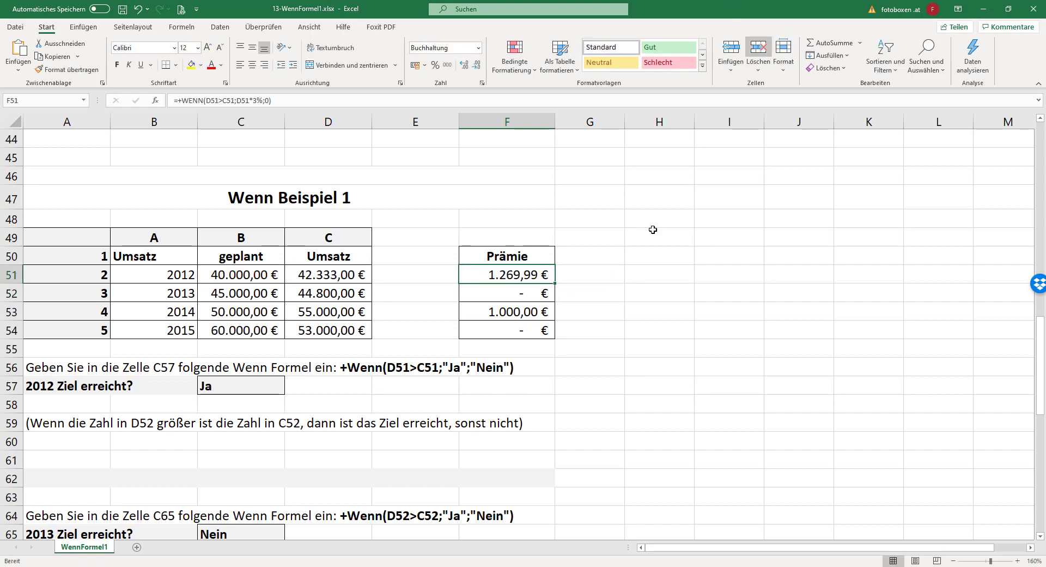
Fill the 3% formula to F54 and verify F53's 1.650,00 € against the 2014 Umsatz.
{"action": "left_click_drag", "start_coordinate": [556, 284], "coordinate": [551, 334]}
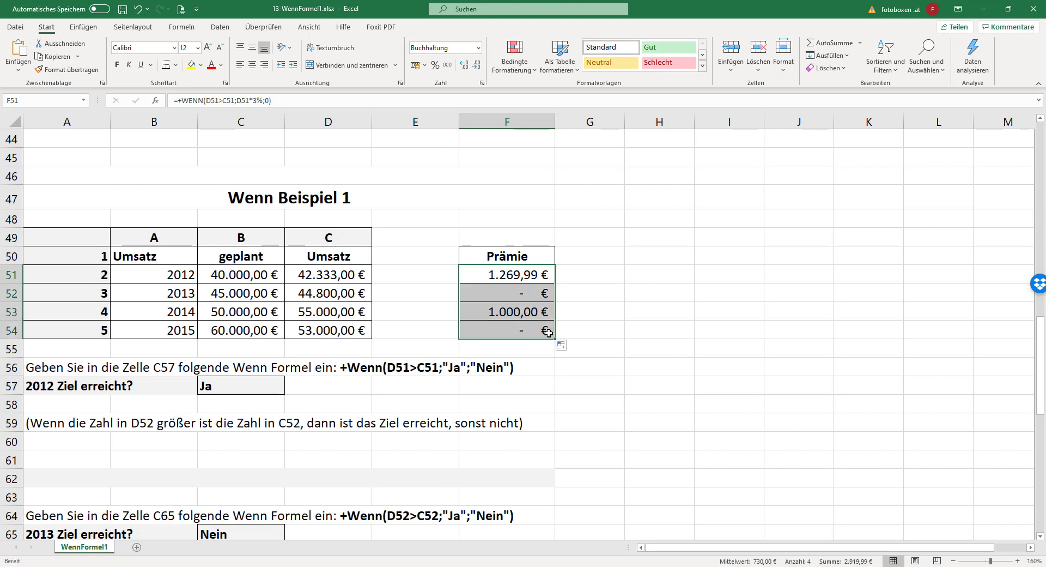
{"action": "left_click", "coordinate": [655, 330]}
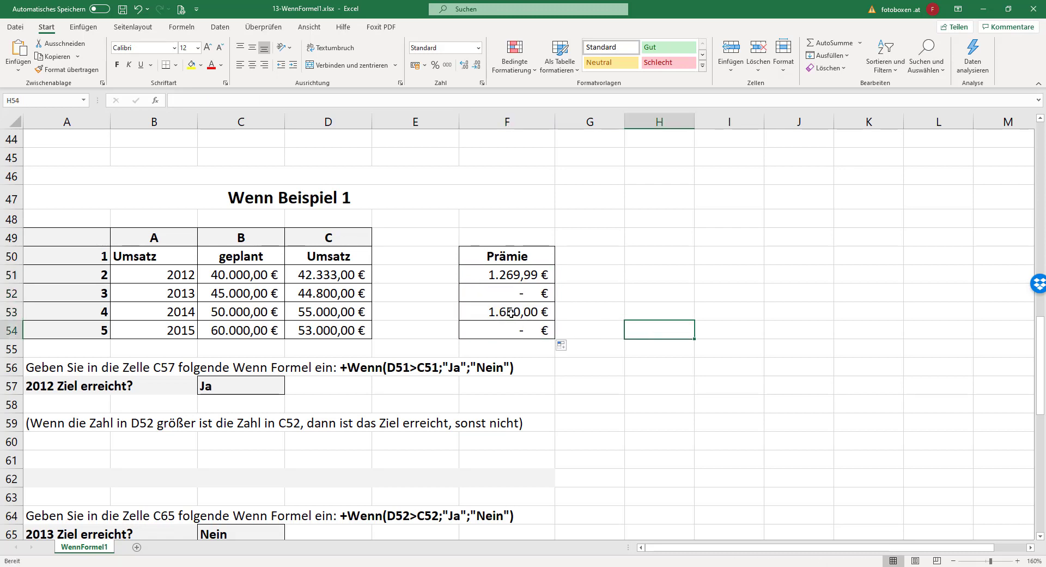
{"action": "left_click", "coordinate": [513, 315]}
{"action": "left_click", "coordinate": [348, 316]}
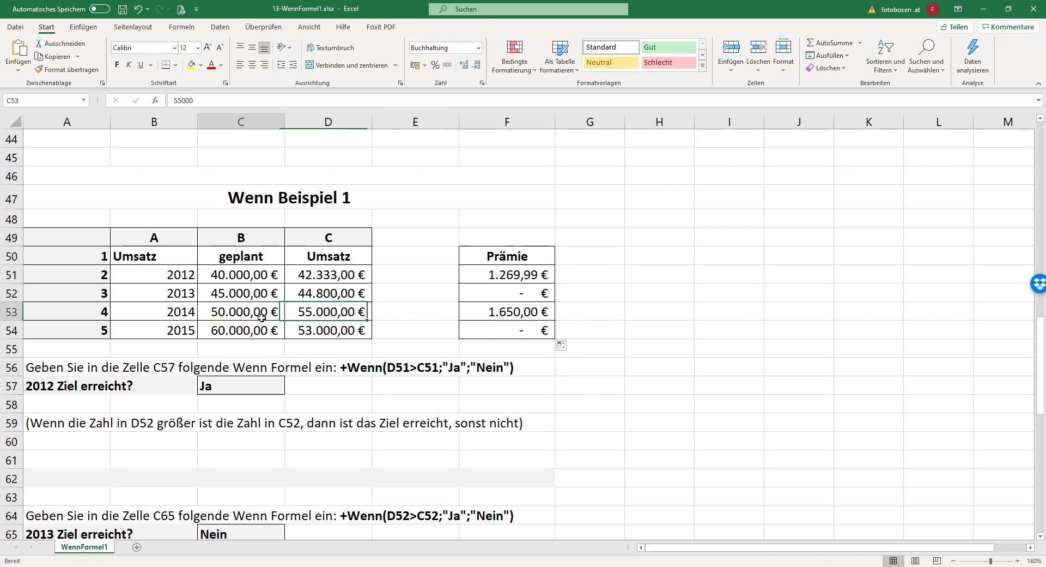
{"action": "left_click", "coordinate": [587, 317]}
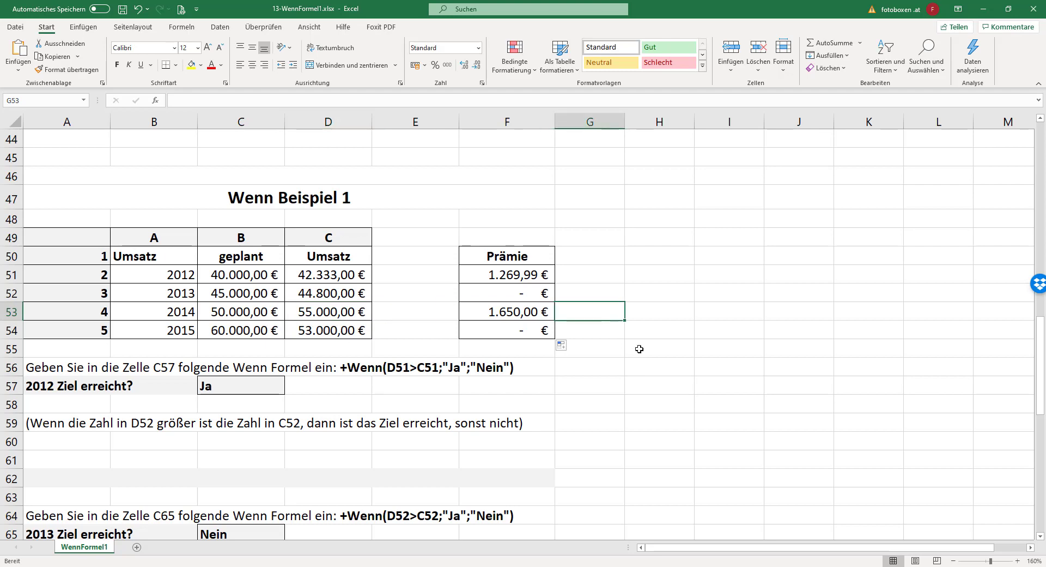
{"action": "scroll", "coordinate": [448, 371], "scroll_direction": "up", "scroll_amount": 7}
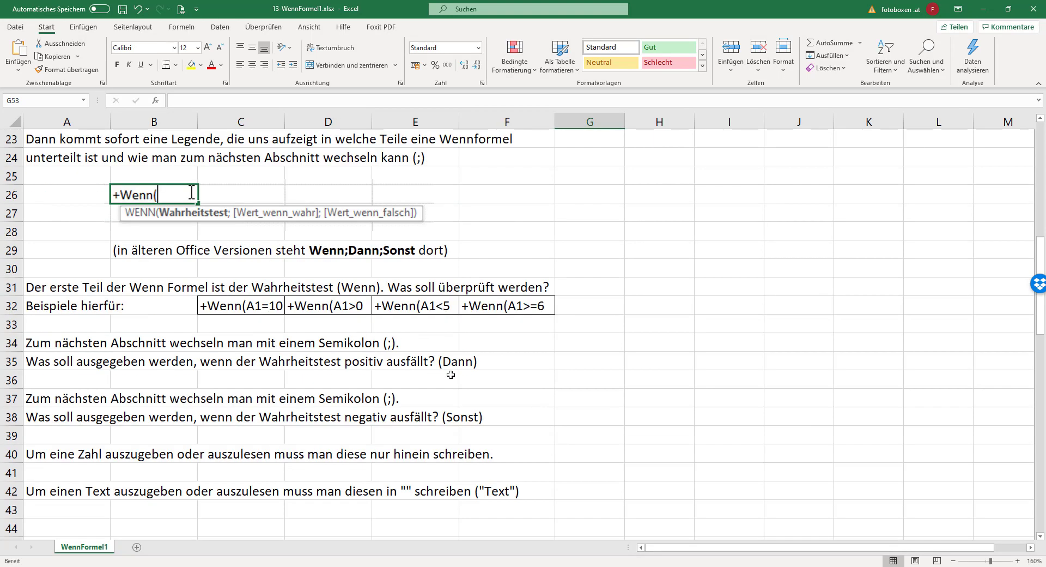
{"action": "scroll", "coordinate": [381, 360], "scroll_direction": "up", "scroll_amount": 6}
{"action": "scroll", "coordinate": [321, 346], "scroll_direction": "up", "scroll_amount": 2}
{"action": "scroll", "coordinate": [321, 347], "scroll_direction": "down", "scroll_amount": 11}
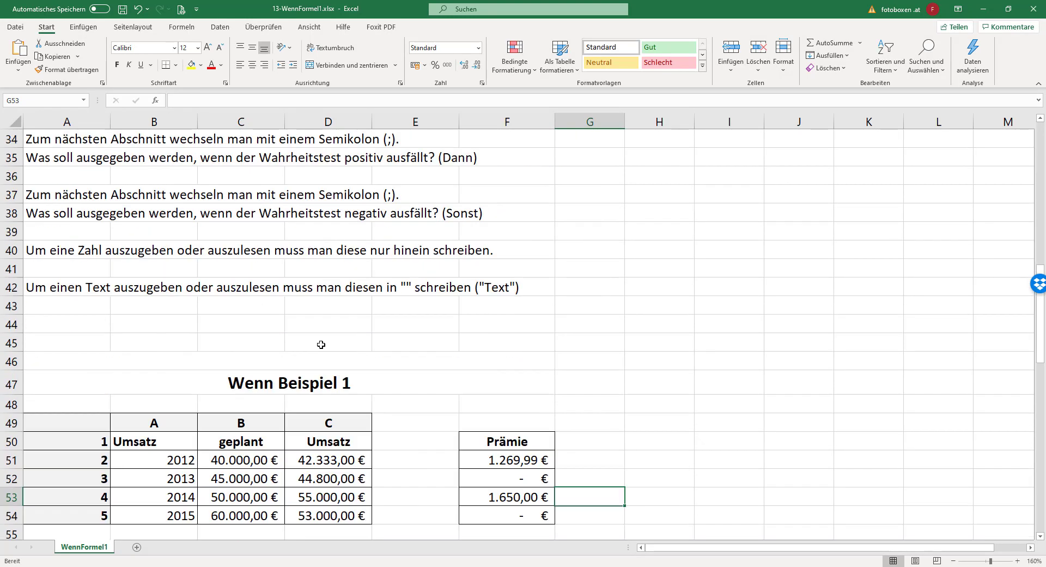
{"action": "left_click", "coordinate": [421, 322]}
{"action": "scroll", "coordinate": [416, 347], "scroll_direction": "down", "scroll_amount": 7}
{"action": "scroll", "coordinate": [417, 347], "scroll_direction": "down", "scroll_amount": 4}
{"action": "left_click", "coordinate": [409, 376]}
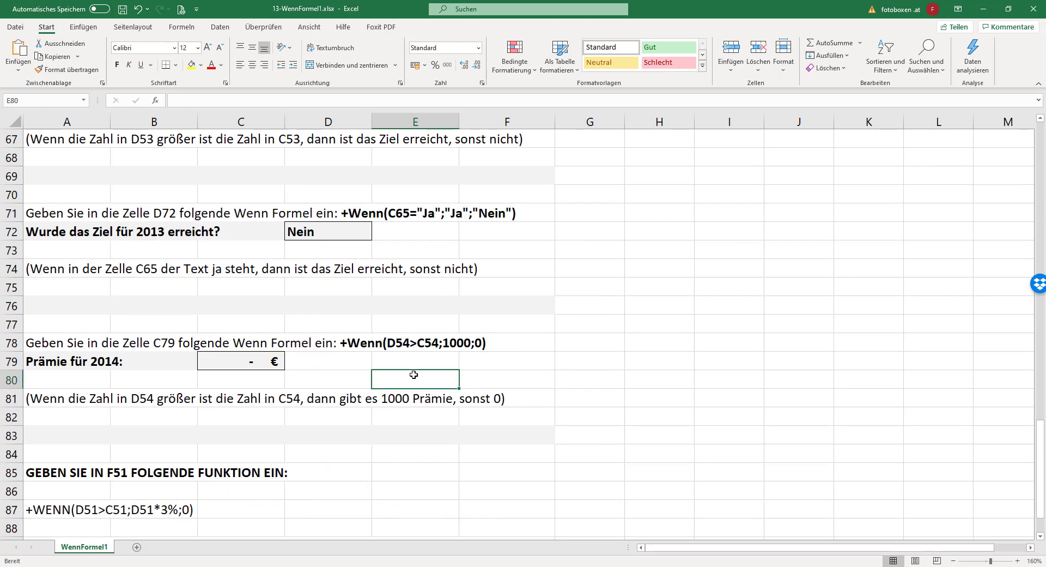